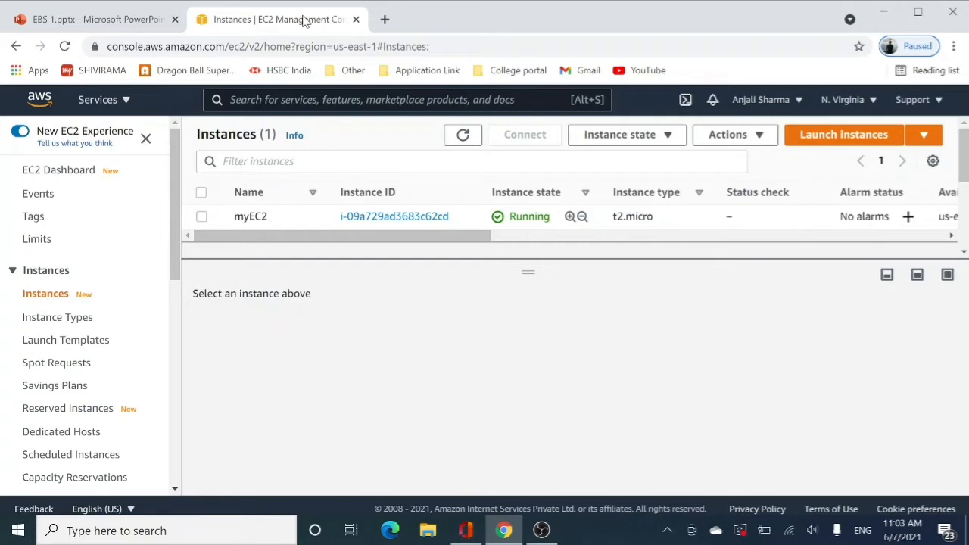
# Open the Elastic Block Store volumes list and review the myEC2 volume's availability zone, state and attachment
pyautogui.scroll(-3, 45, 195)
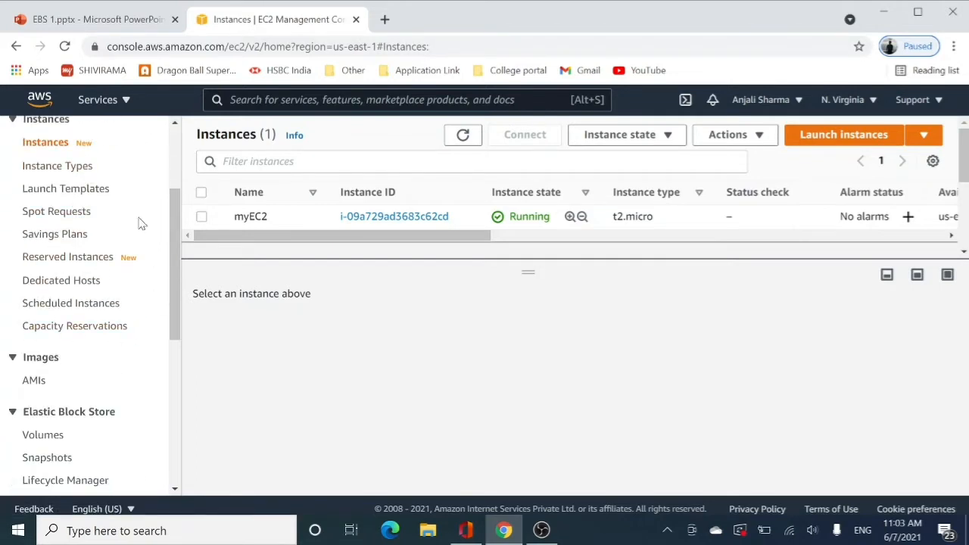
pyautogui.scroll(-1, 45, 287)
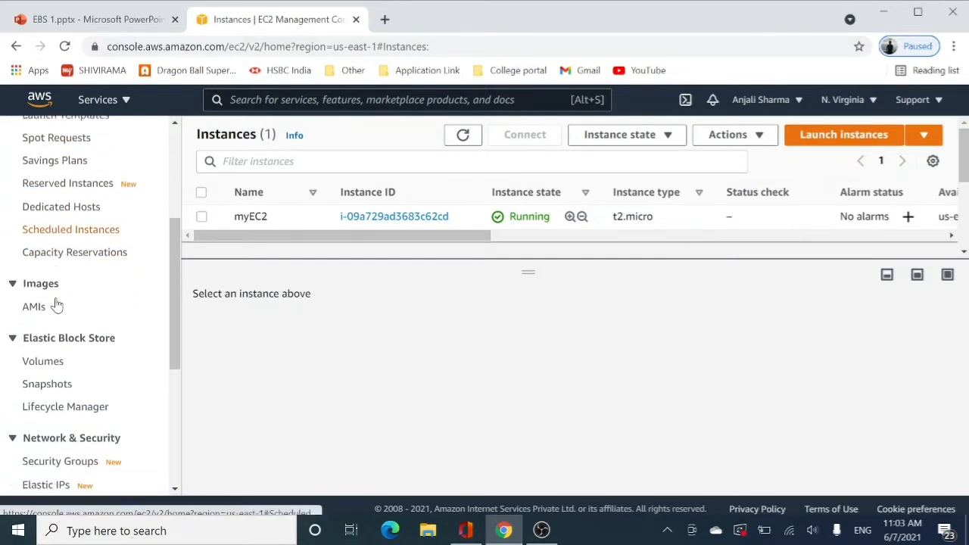
pyautogui.click(50, 366)
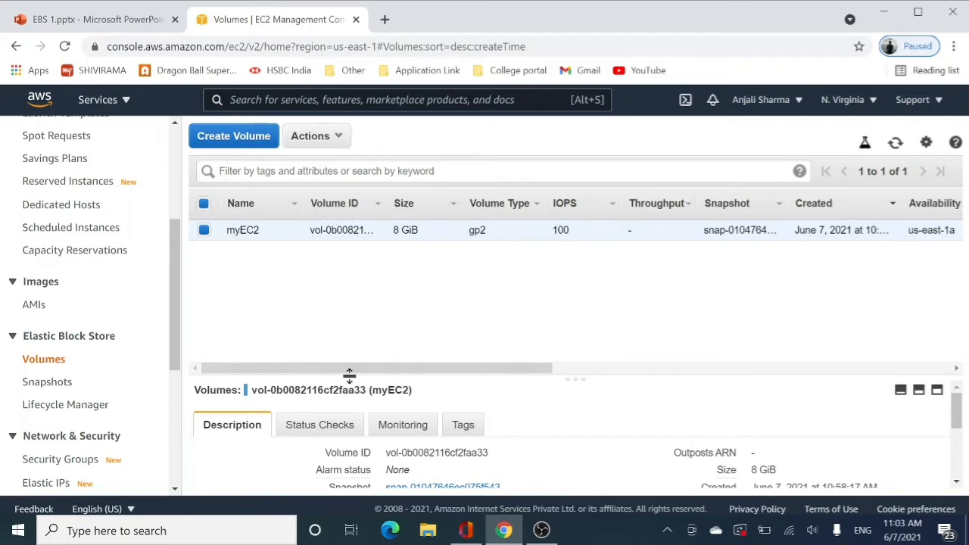
pyautogui.moveTo(341, 372); pyautogui.dragTo(584, 365)
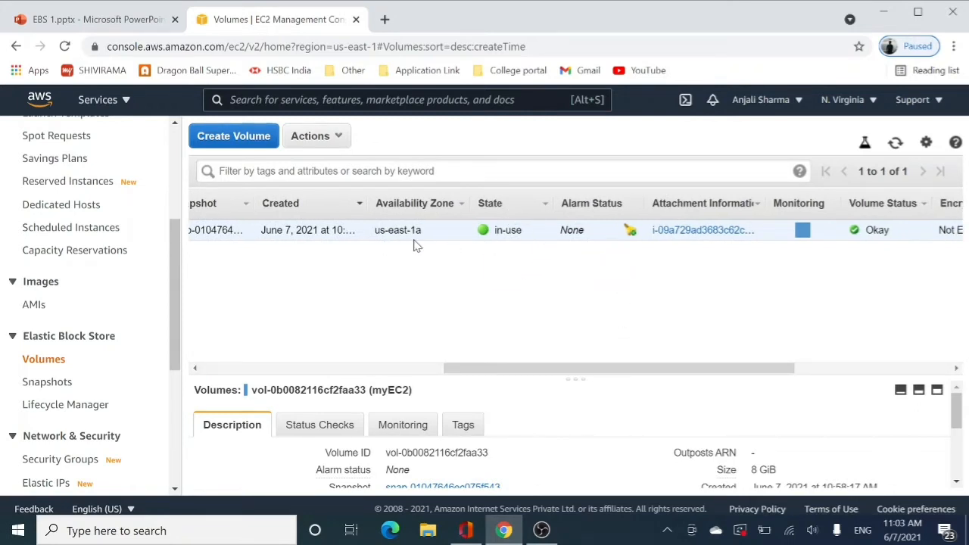
pyautogui.moveTo(548, 371); pyautogui.dragTo(301, 368)
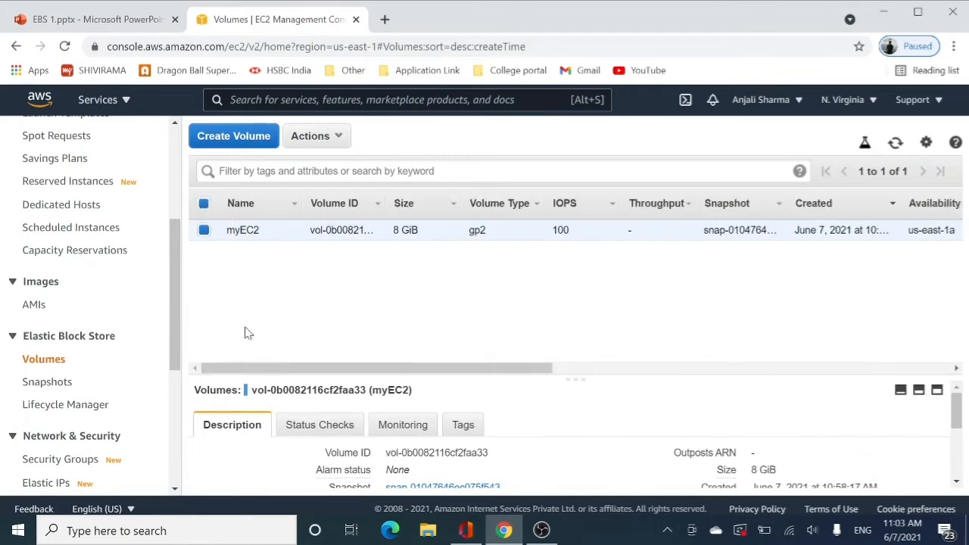
# Start creating a new EBS volume and set its size to 20 GiB
pyautogui.click(235, 142)
pyautogui.doubleClick(258, 265)
pyautogui.press('BackSpace')
pyautogui.write('20')
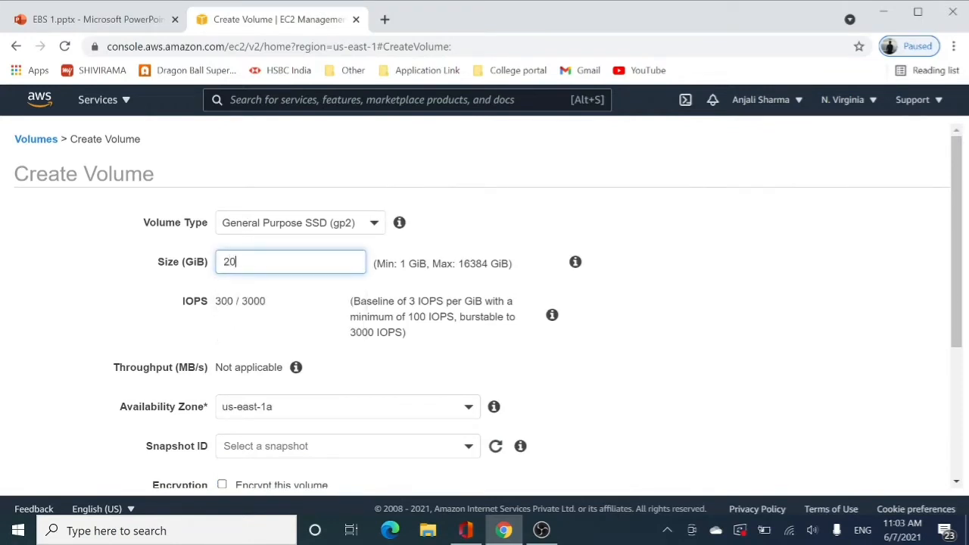
# Review the new volume's availability zone and browse the available snapshots without choosing one
pyautogui.scroll(-2, 283, 279)
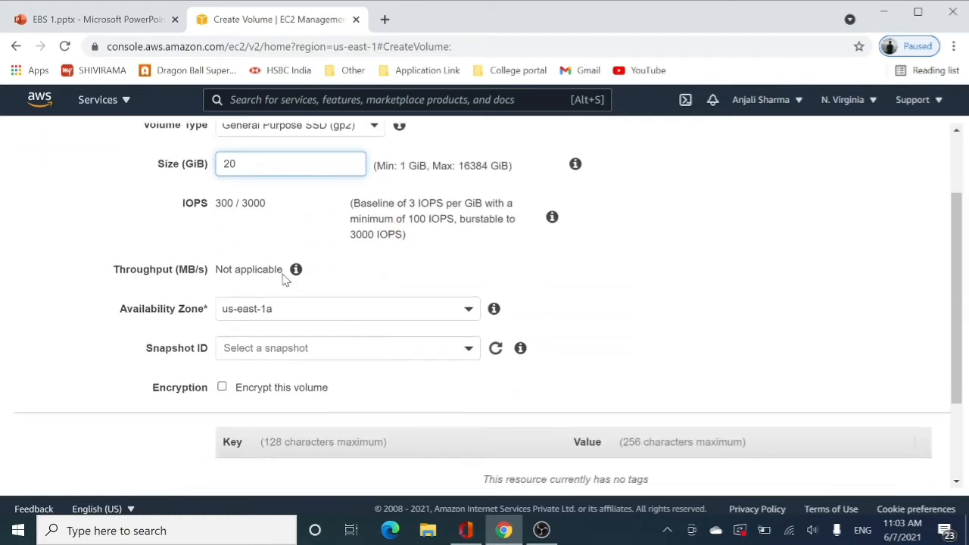
pyautogui.scroll(-1, 283, 279)
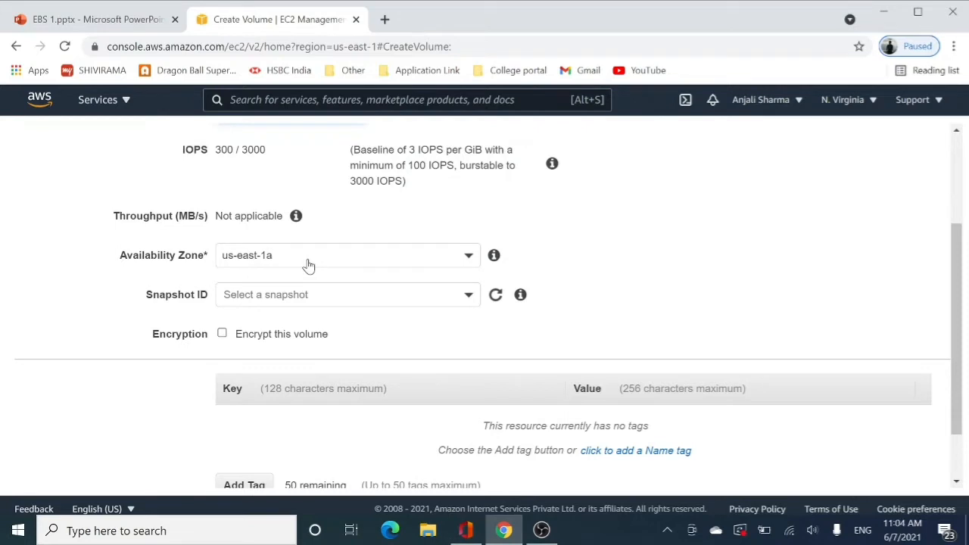
pyautogui.moveTo(521, 300)
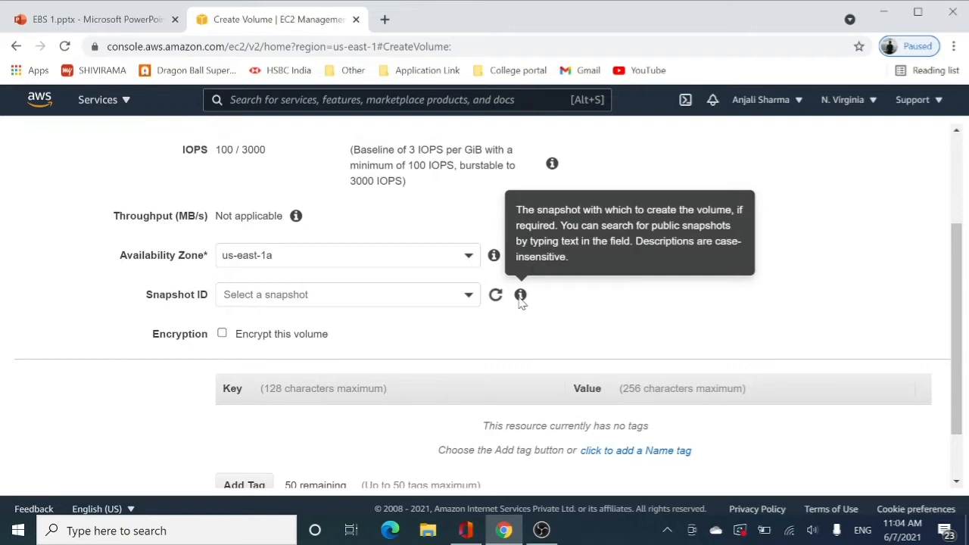
pyautogui.click(467, 295)
pyautogui.scroll(-10, 438, 368)
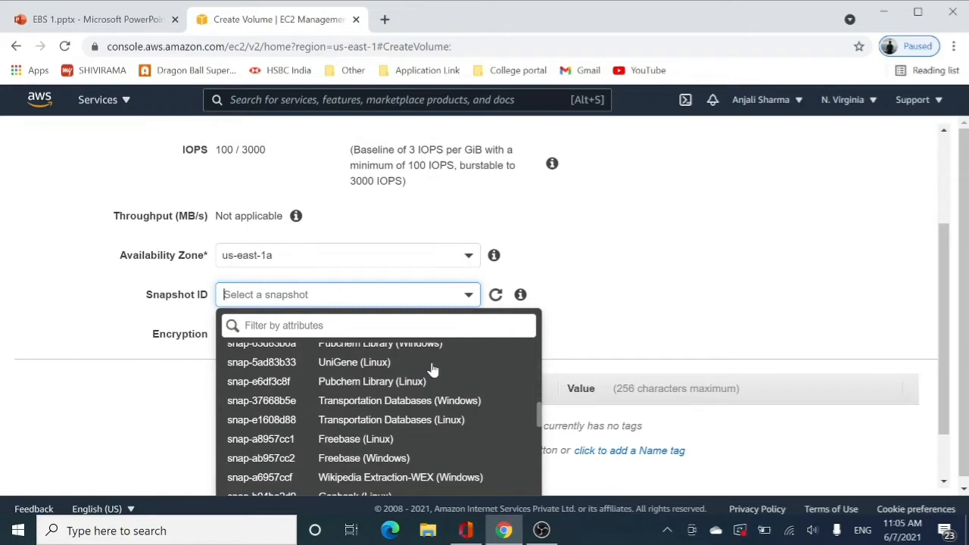
pyautogui.scroll(1, 433, 369)
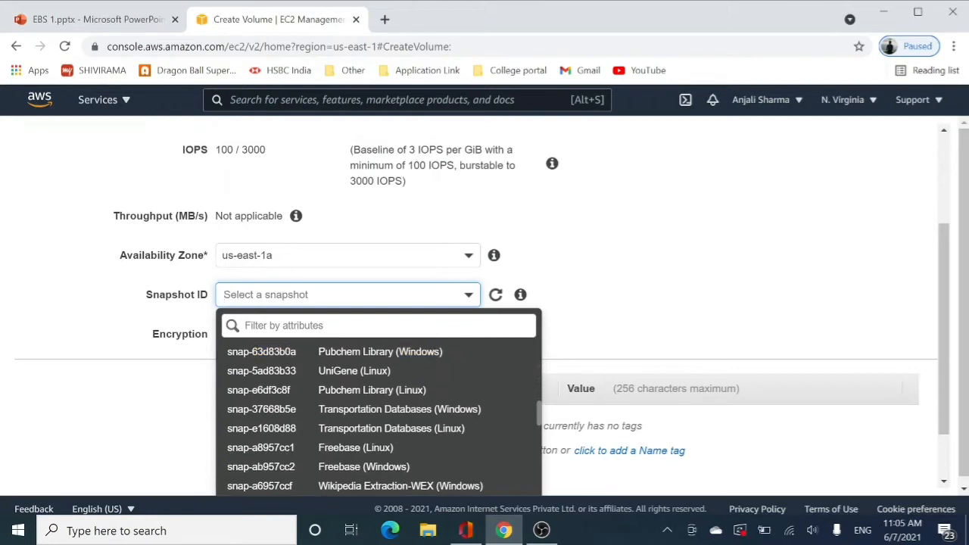
pyautogui.click(592, 286)
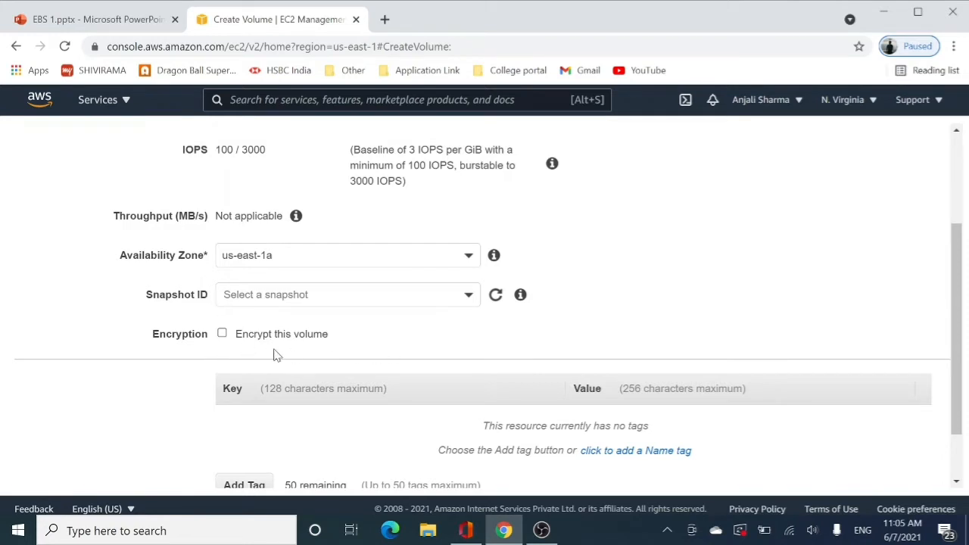
# Add a tag with key Name and value MyNewVol, create the volume and return to the volumes list
pyautogui.scroll(-1, 292, 342)
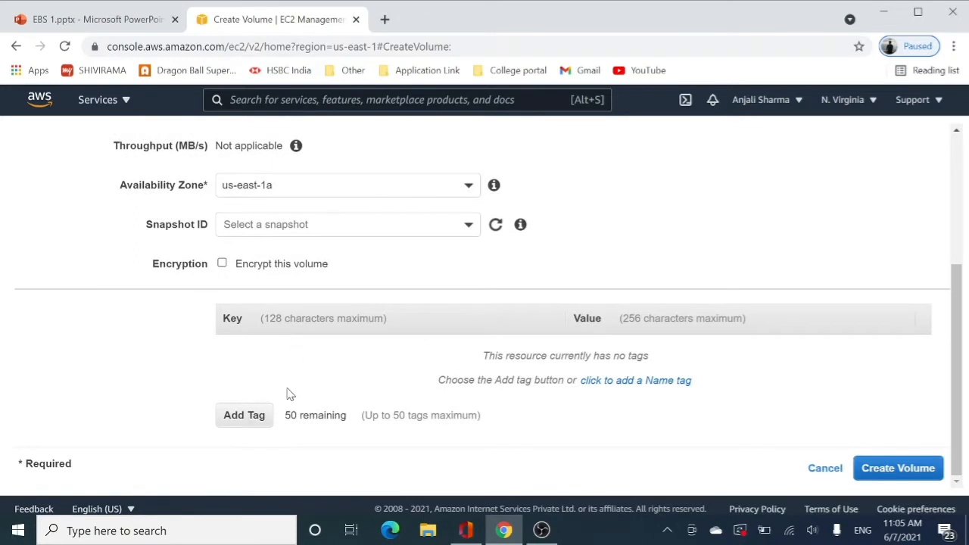
pyautogui.click(253, 416)
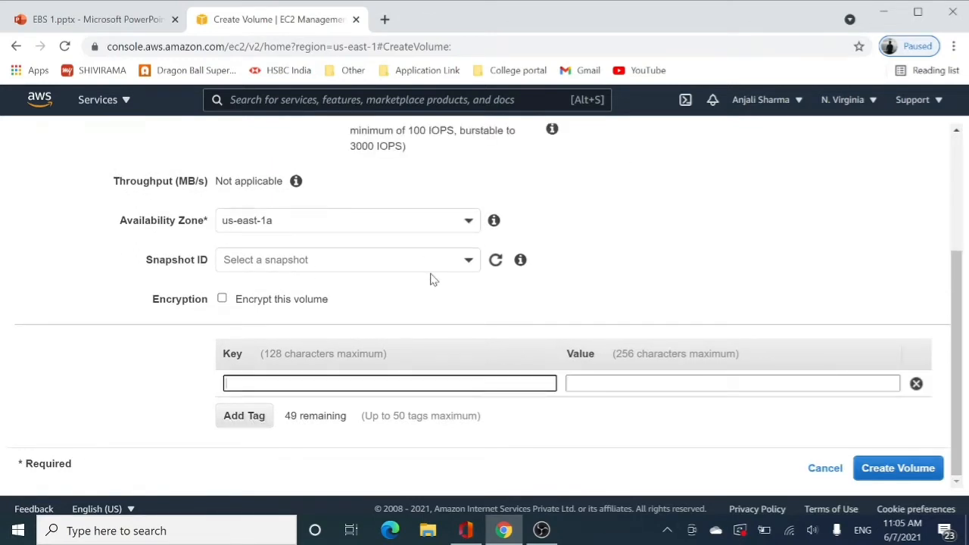
pyautogui.write('Name')
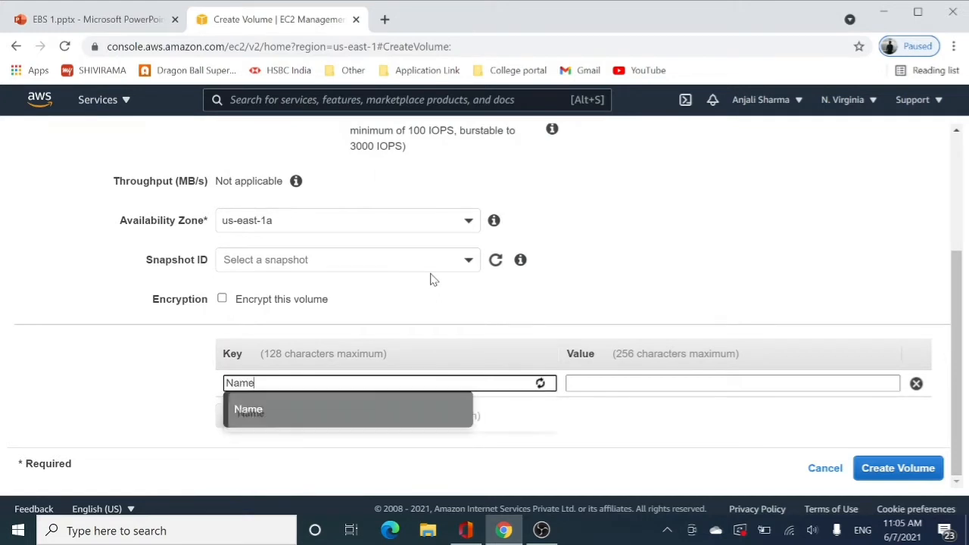
pyautogui.click(691, 381)
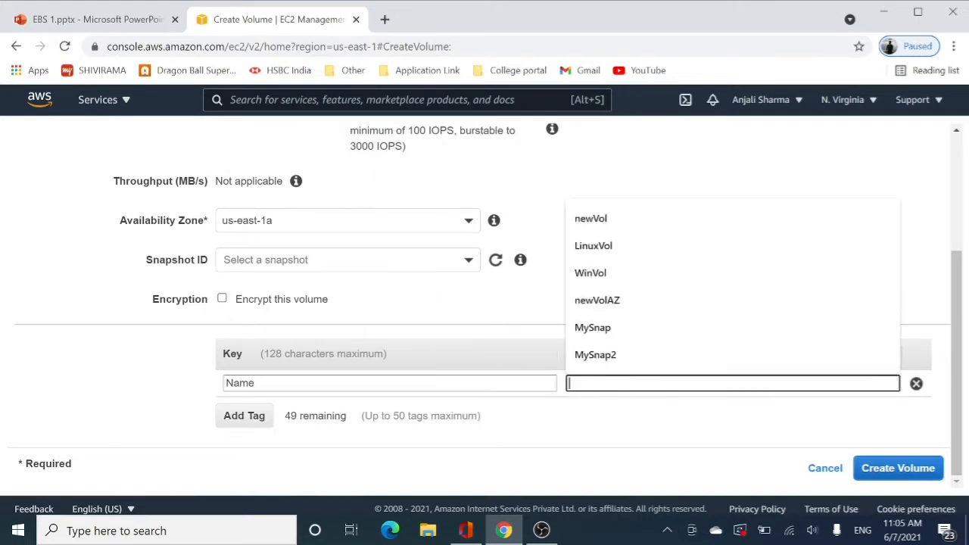
pyautogui.write('My')
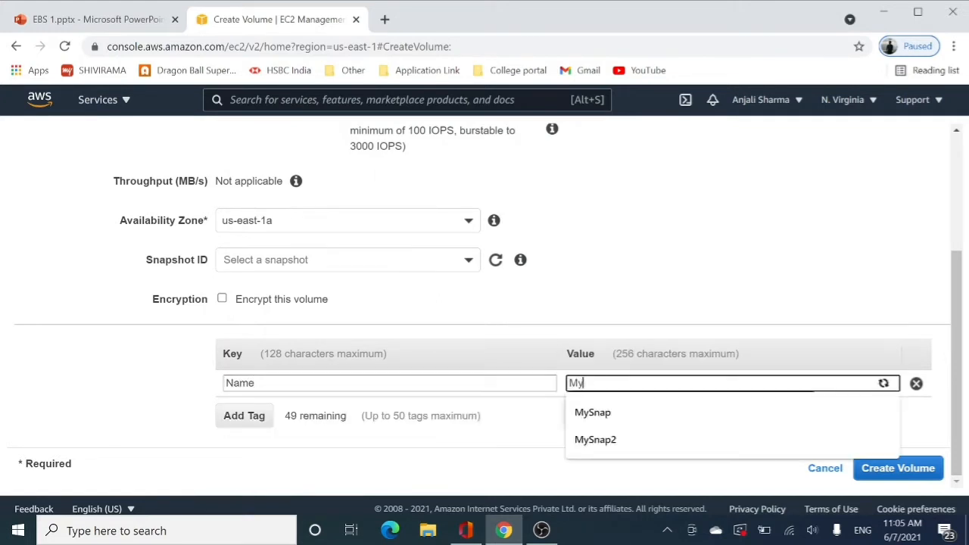
pyautogui.write('N')
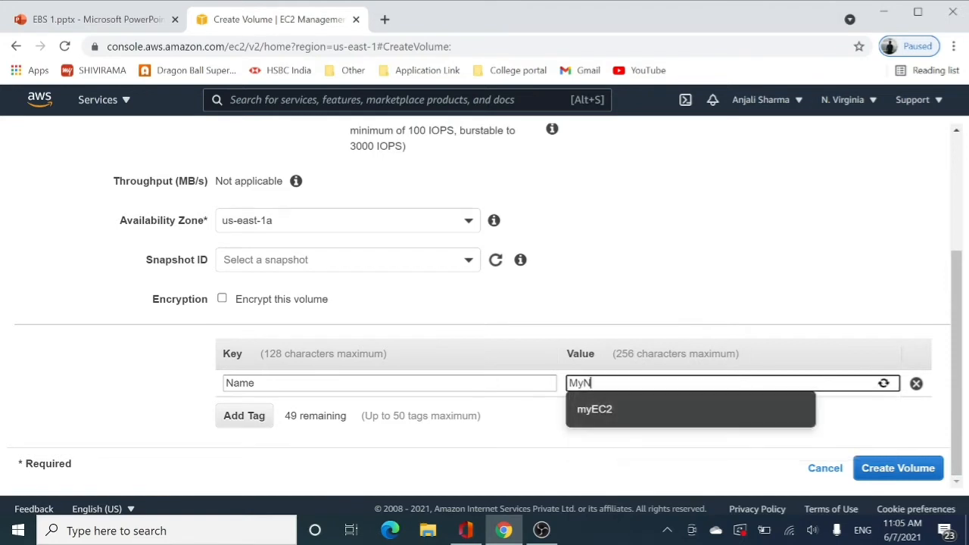
pyautogui.write('ewVol')
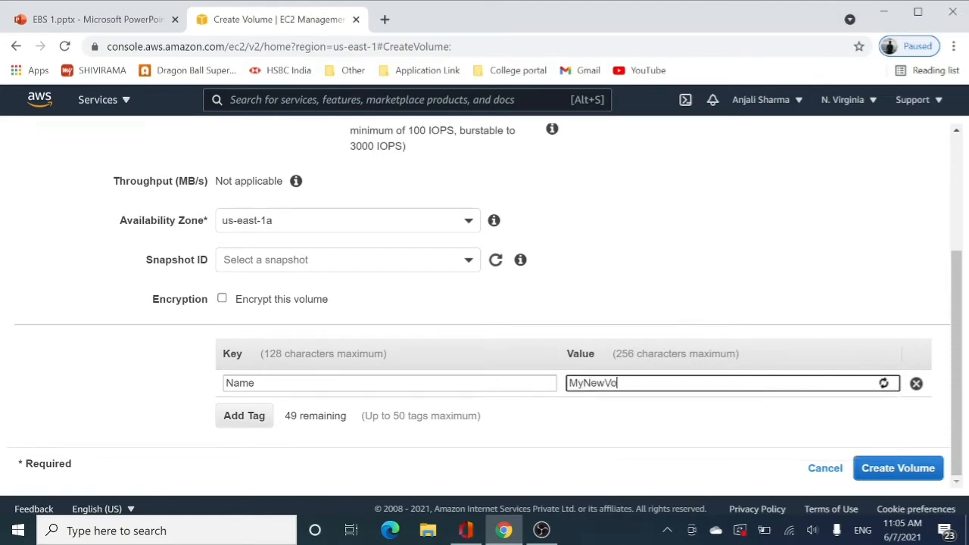
pyautogui.click(923, 467)
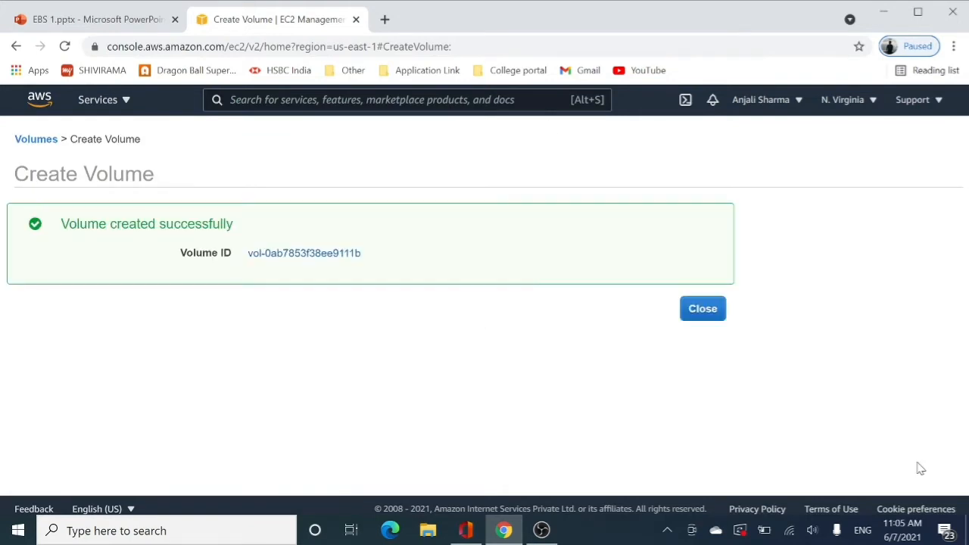
pyautogui.click(718, 317)
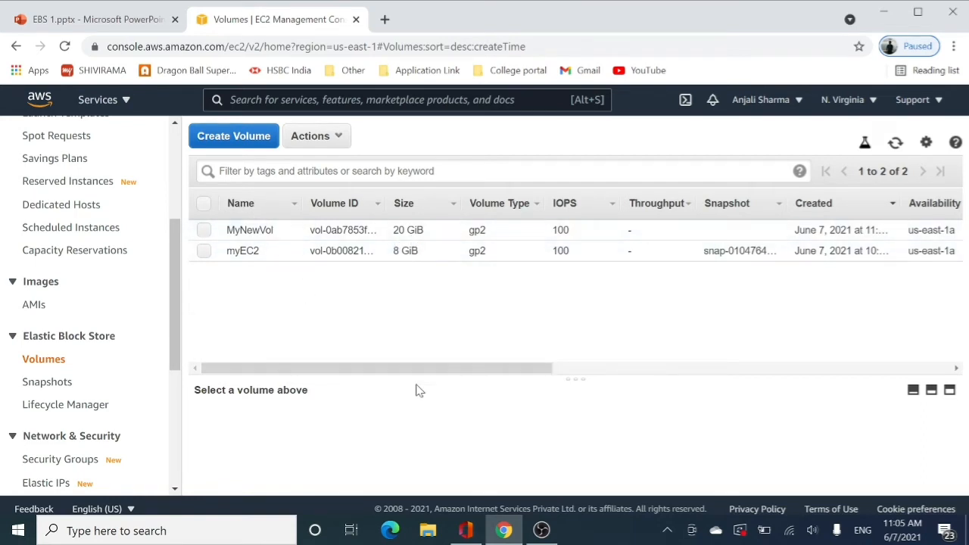
# Compare the state and attachment information of the MyNewVol and myEC2 volumes
pyautogui.moveTo(398, 371); pyautogui.dragTo(614, 281)
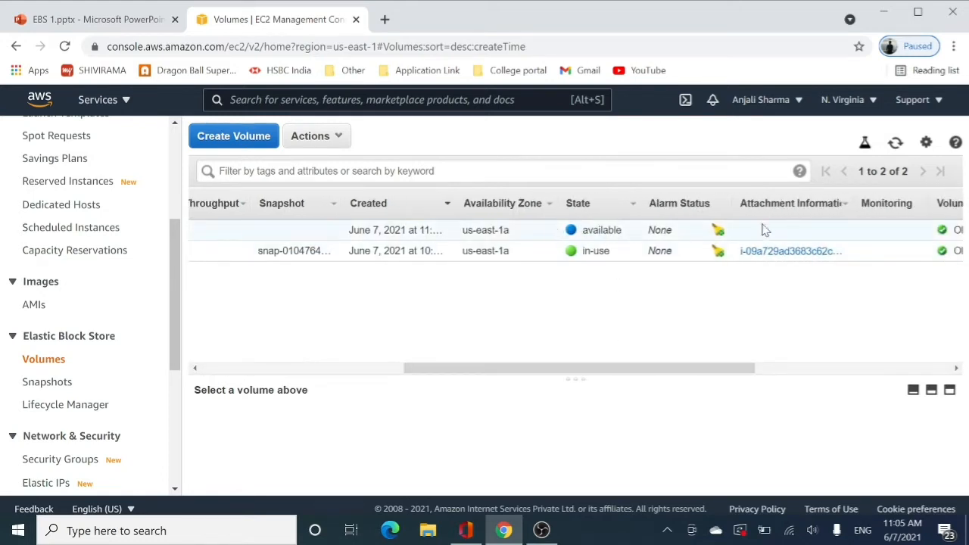
pyautogui.moveTo(670, 376); pyautogui.dragTo(402, 371)
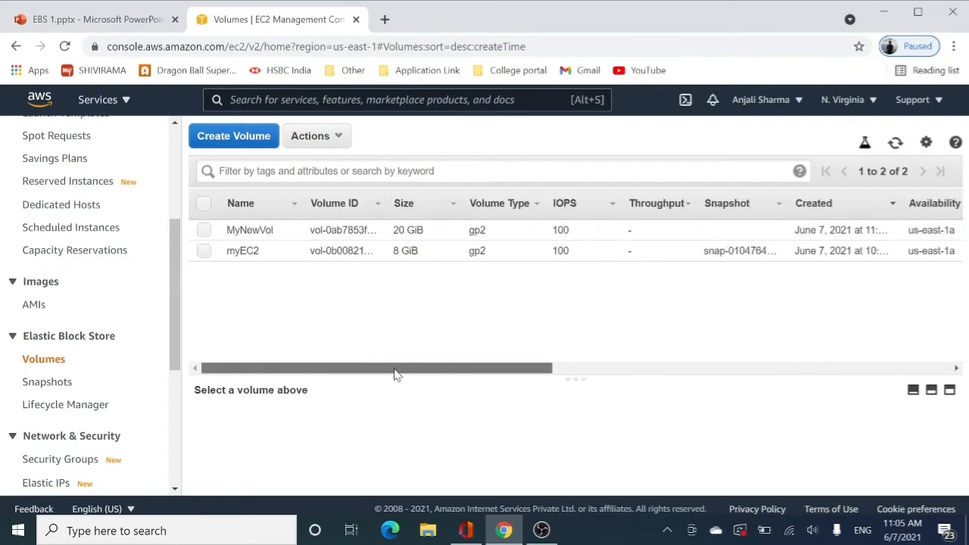
pyautogui.click(324, 137)
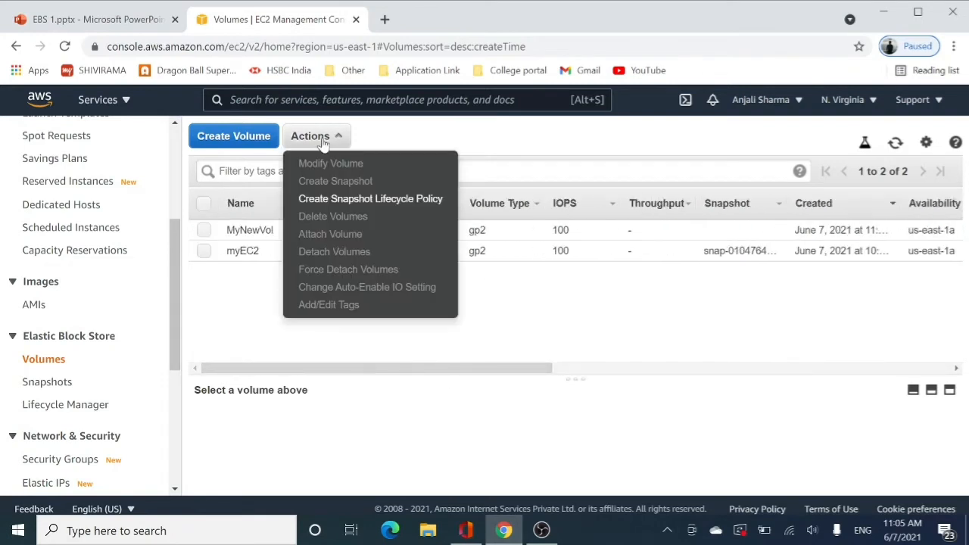
pyautogui.click(538, 333)
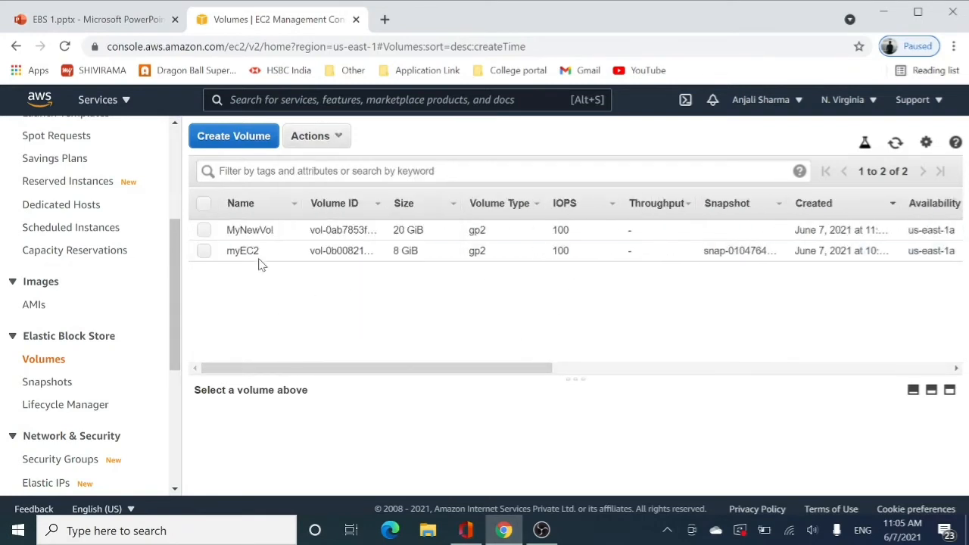
# Attach the MyNewVol volume to the running myEC2 instance as device /dev/sdf
pyautogui.click(203, 231)
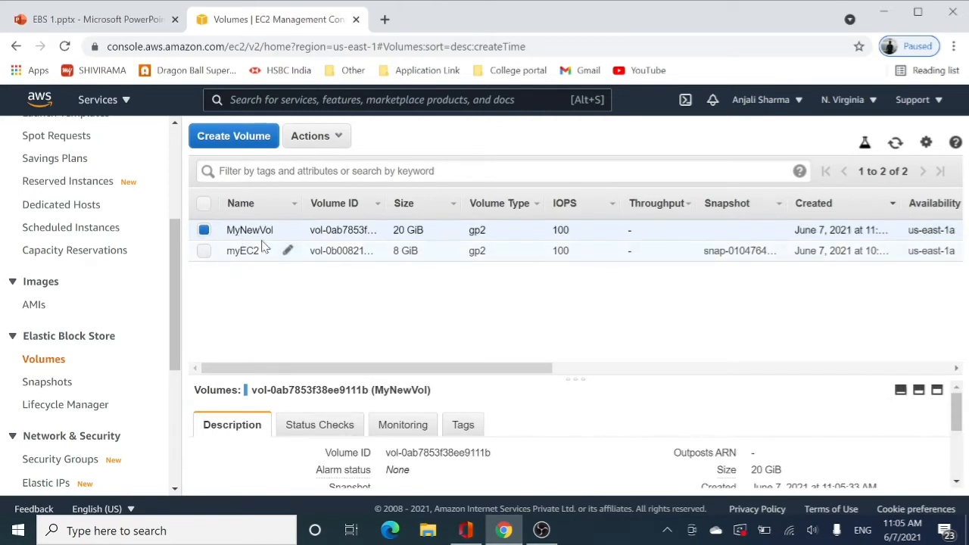
pyautogui.click(334, 138)
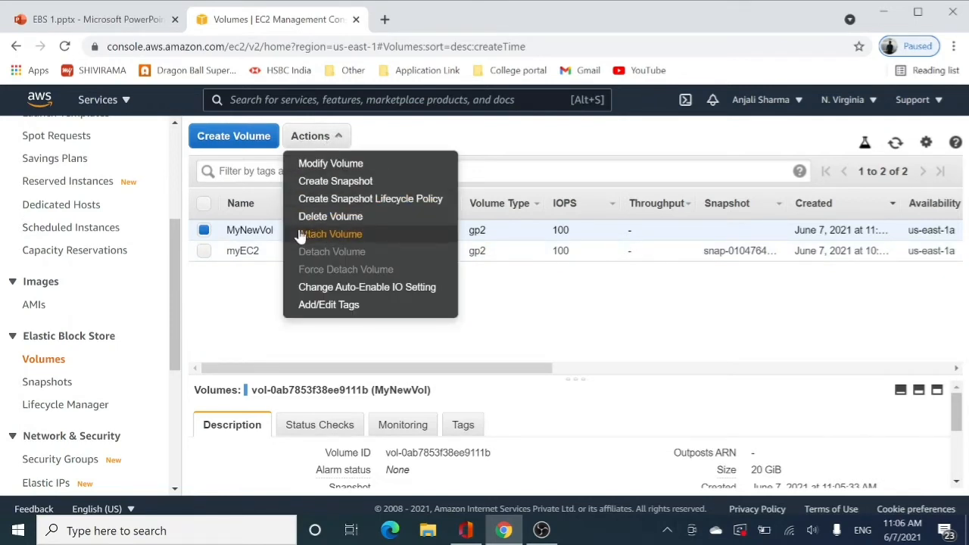
pyautogui.click(341, 235)
pyautogui.click(538, 301)
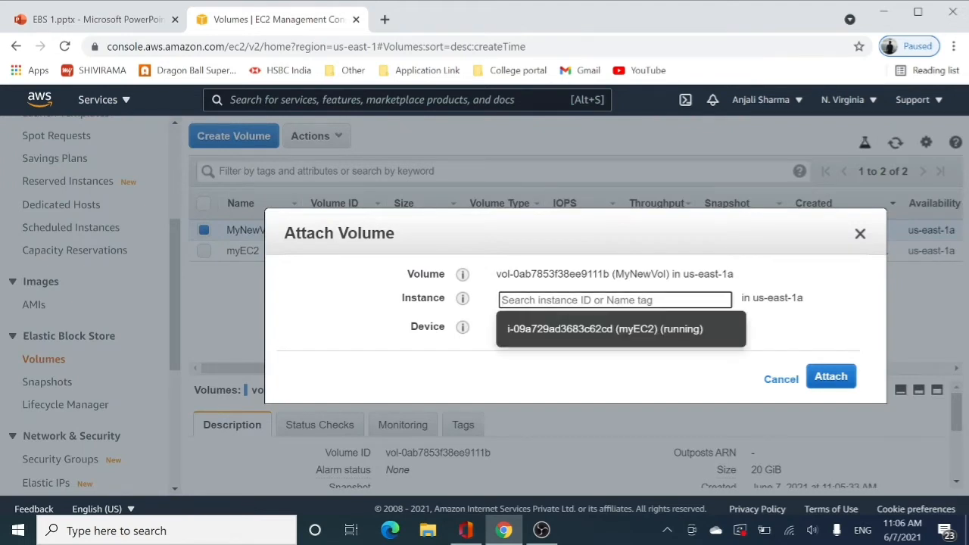
pyautogui.click(703, 340)
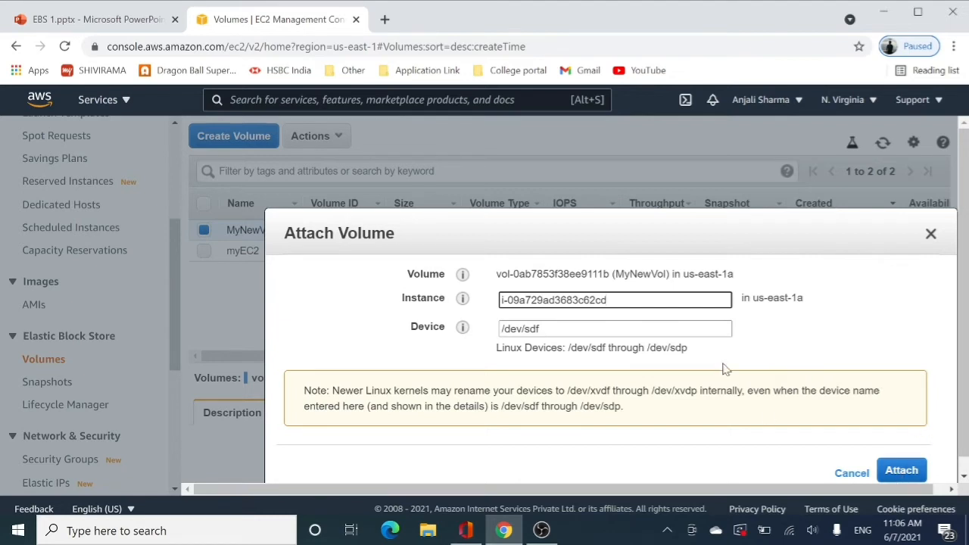
pyautogui.click(915, 476)
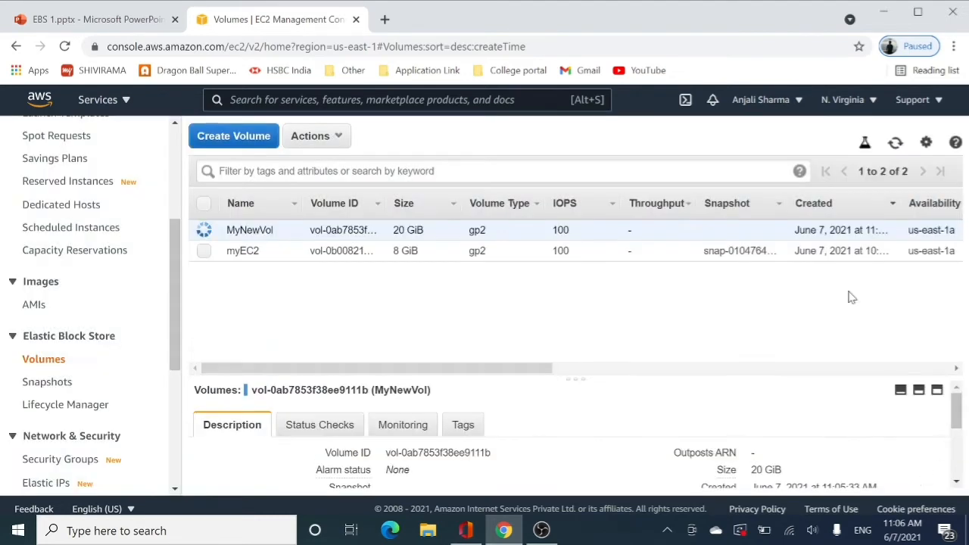
# Check the state and attachment information of the newly attached MyNewVol volume
pyautogui.moveTo(480, 370); pyautogui.dragTo(766, 371)
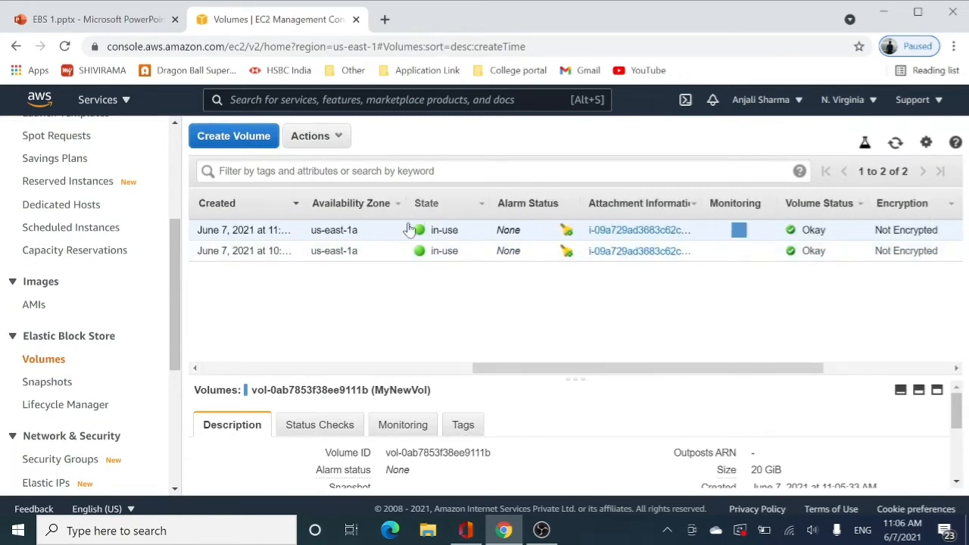
pyautogui.moveTo(633, 373); pyautogui.dragTo(322, 369)
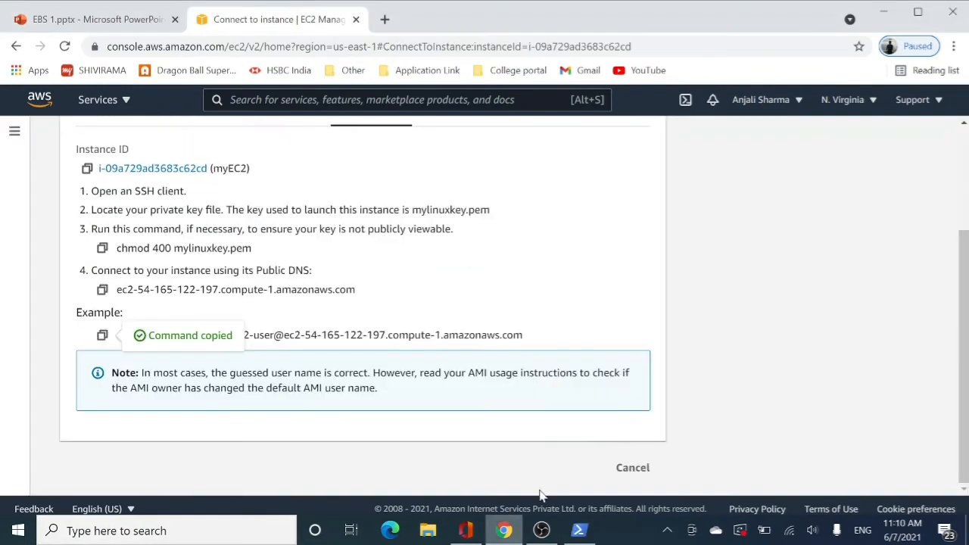
# Leave the instance connection page and return to the list of Elastic Block Store volumes
pyautogui.scroll(2, 904, 321)
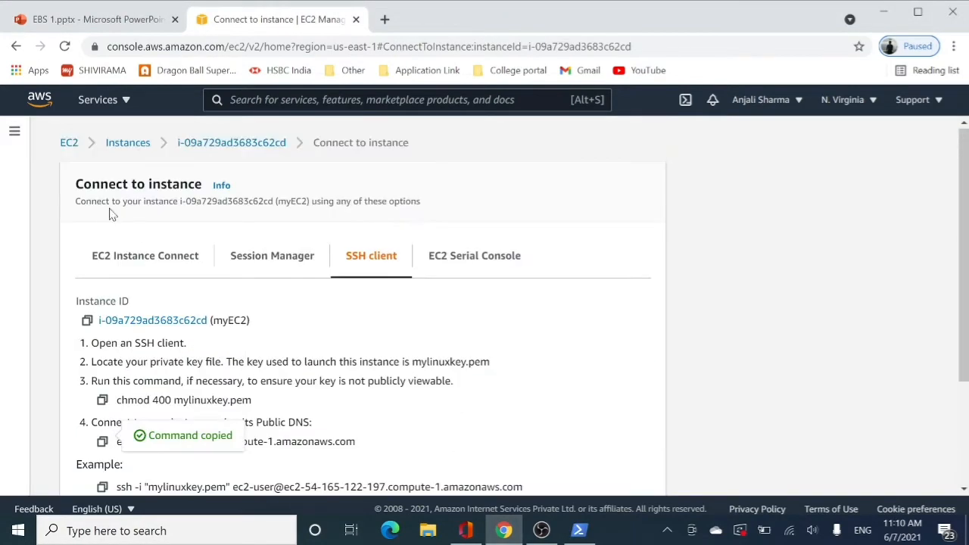
pyautogui.click(120, 151)
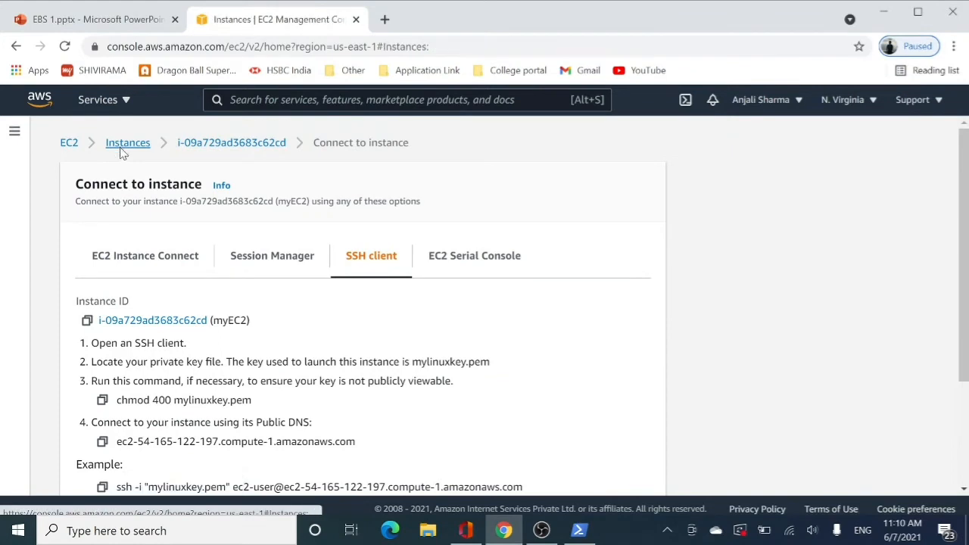
pyautogui.scroll(-2, 68, 326)
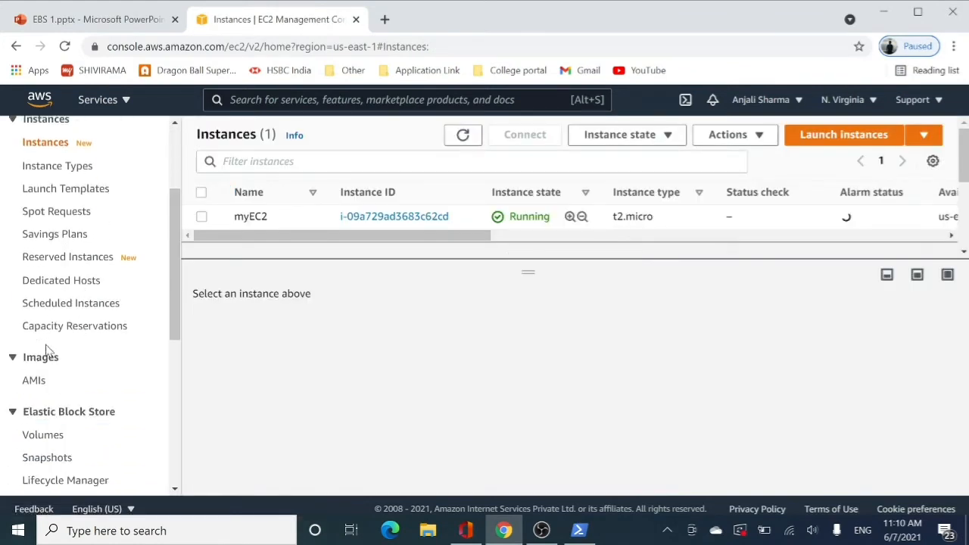
pyautogui.click(55, 441)
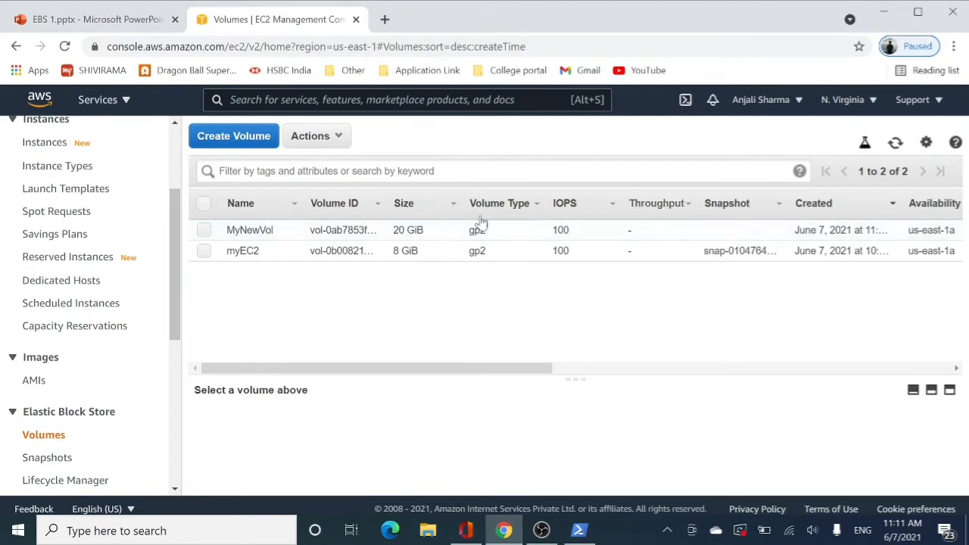
# Start a snapshot of the MyNewVol volume and set its description to Snap-of-original
pyautogui.click(203, 231)
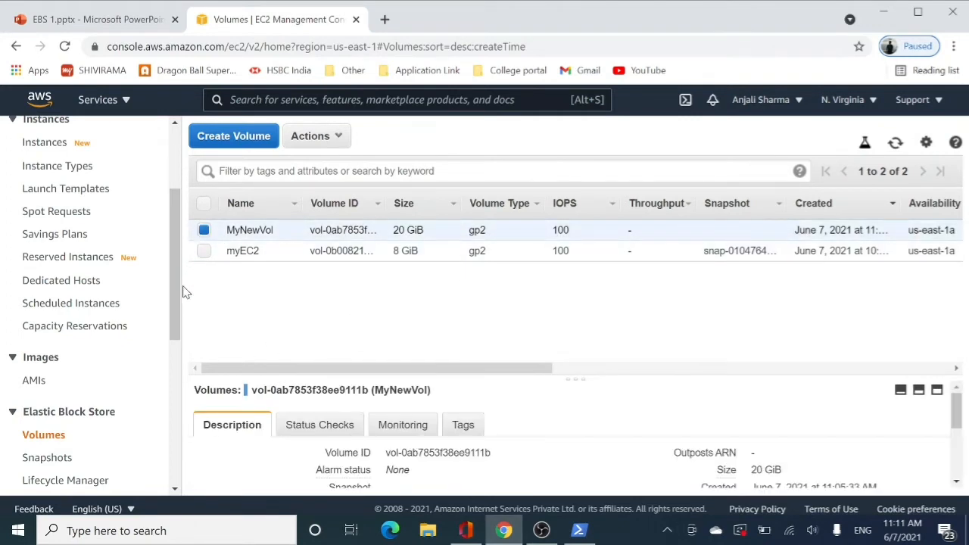
pyautogui.click(299, 137)
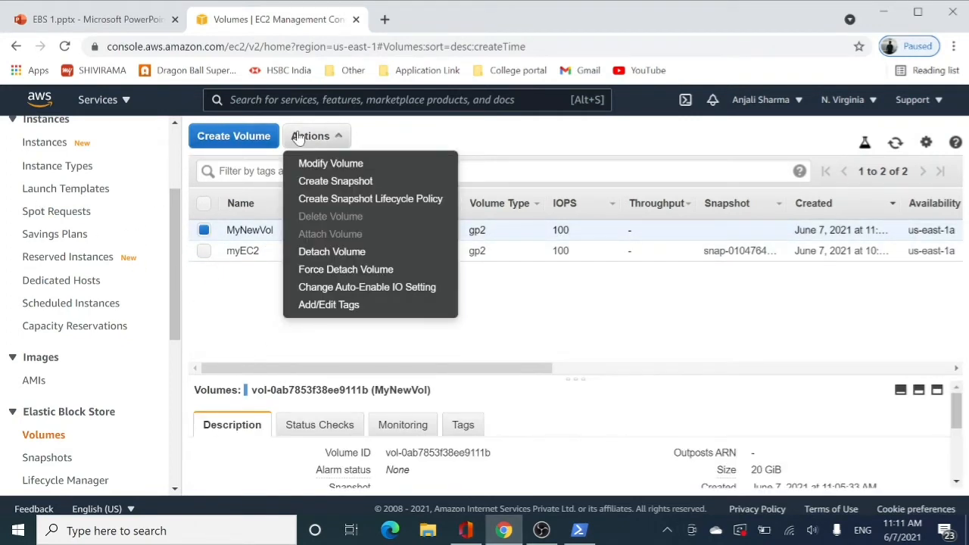
pyautogui.click(338, 185)
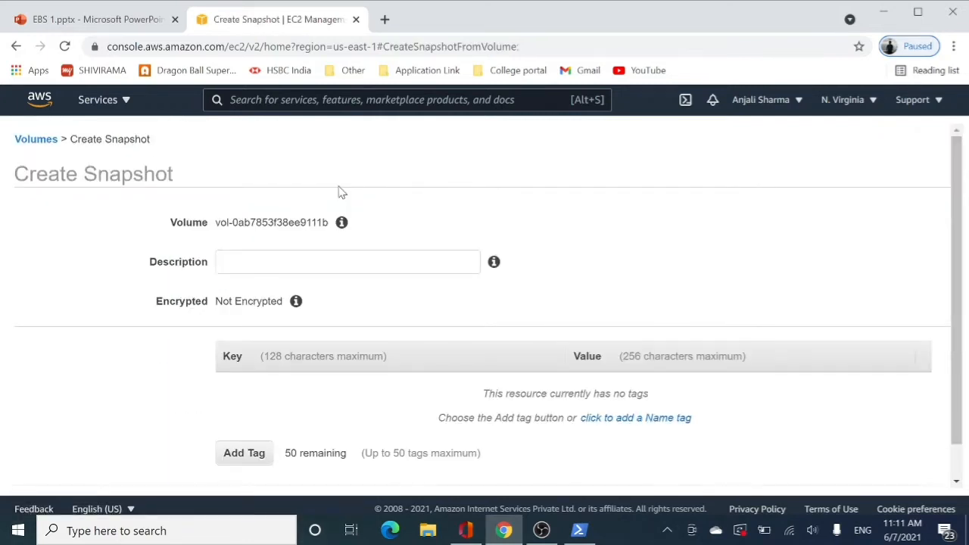
pyautogui.click(326, 261)
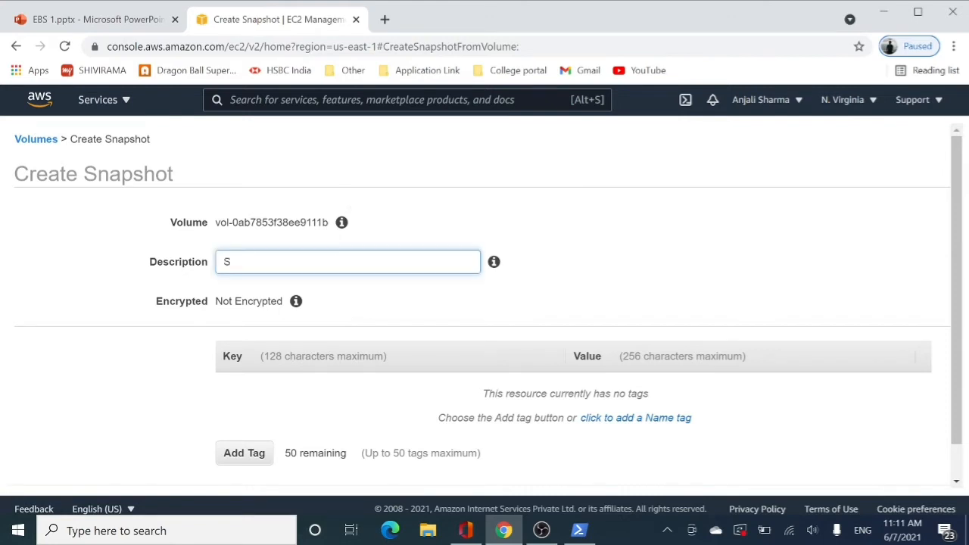
pyautogui.write('nap')
pyautogui.write('-of ')
pyautogui.write('ov')
pyautogui.press('BackSpace')
pyautogui.write('original')
pyautogui.scroll(-2, 484, 302)
pyautogui.click(262, 225)
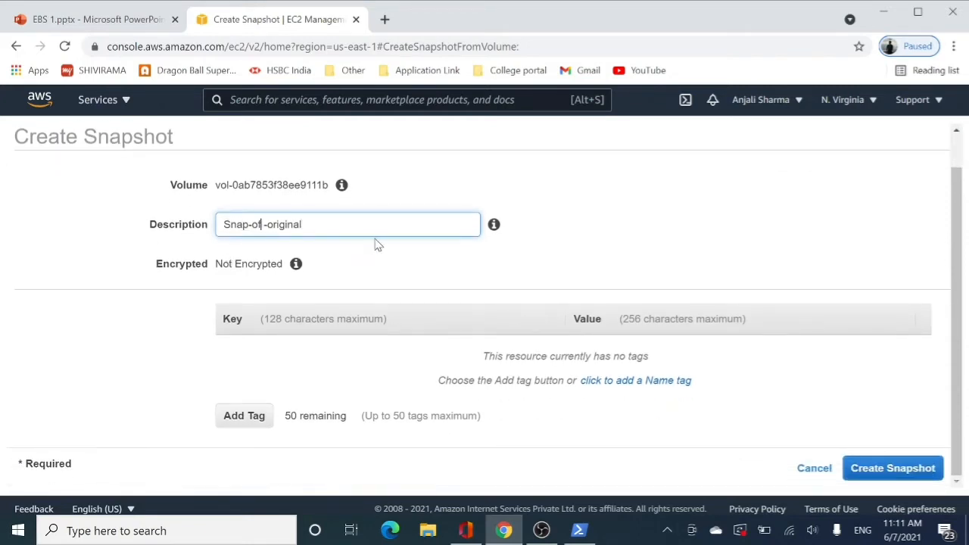
pyautogui.press('Delete')
# Add a tag to the snapshot with key Automate-DLM and value true
pyautogui.click(243, 417)
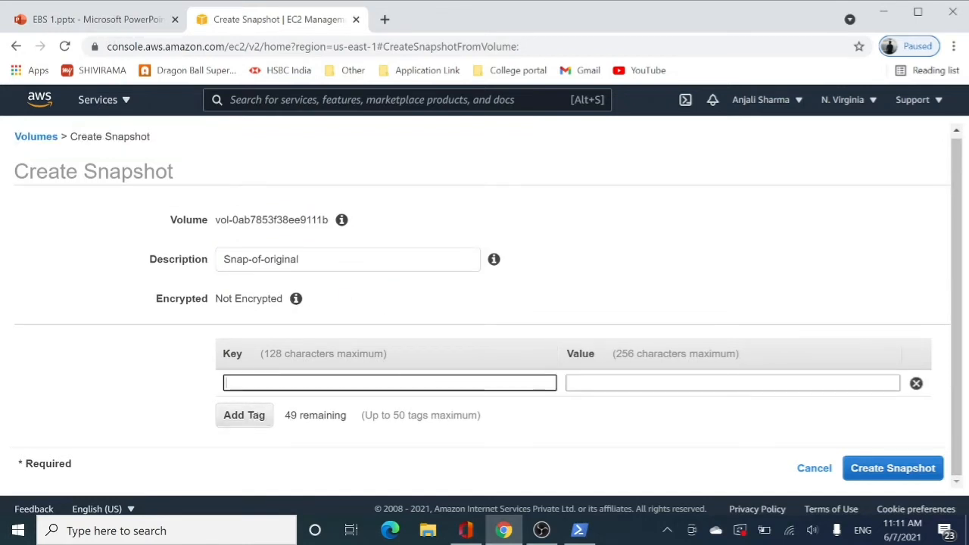
pyautogui.write('Automate-DLM')
pyautogui.press('Tab')
pyautogui.write('true')
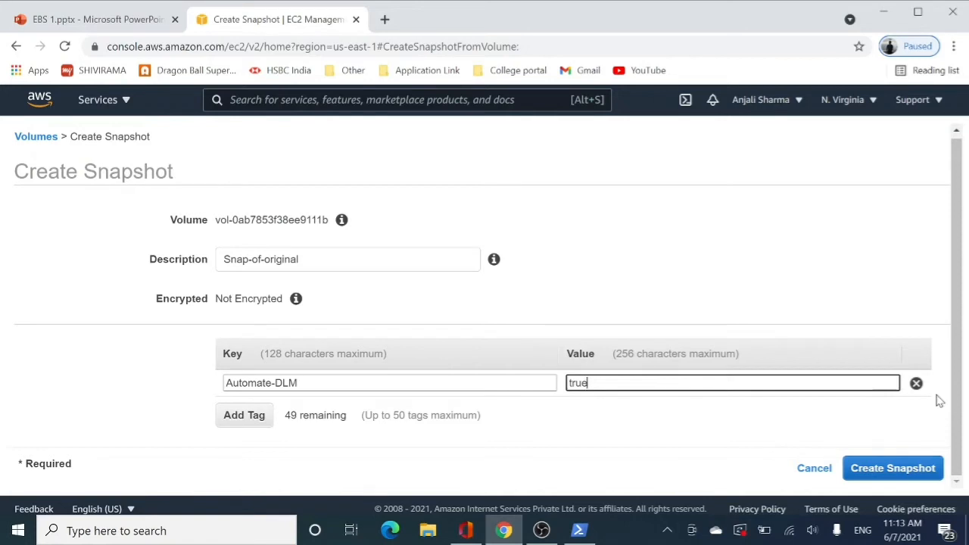
# Change the tag's key to Snapshot, create the snapshot and close the confirmation
pyautogui.moveTo(301, 383); pyautogui.dragTo(221, 389)
pyautogui.press('BackSpace')
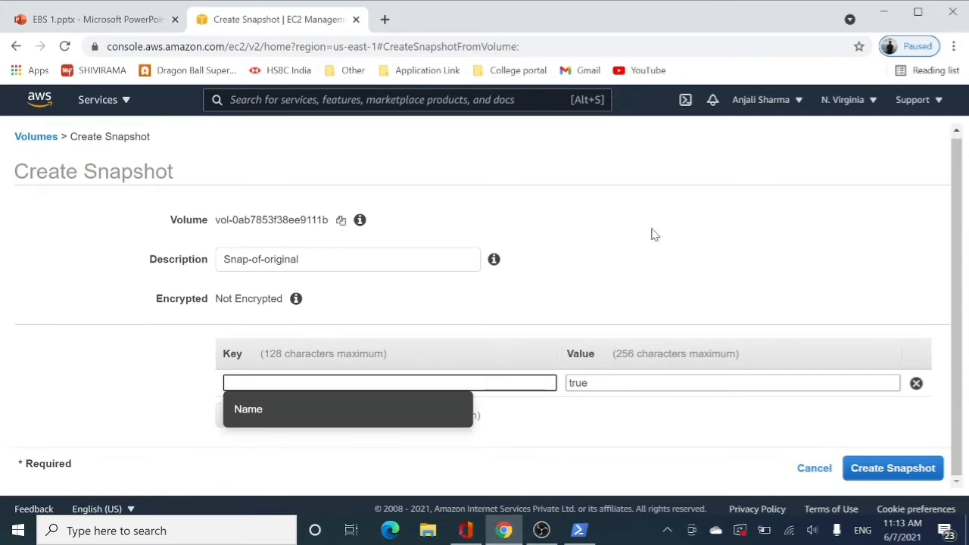
pyautogui.write('Sna')
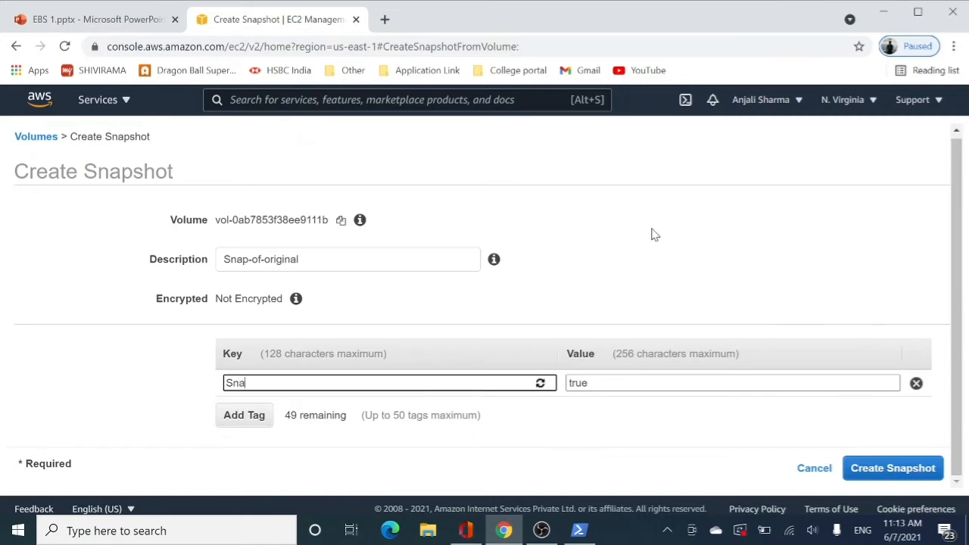
pyautogui.write('pshot')
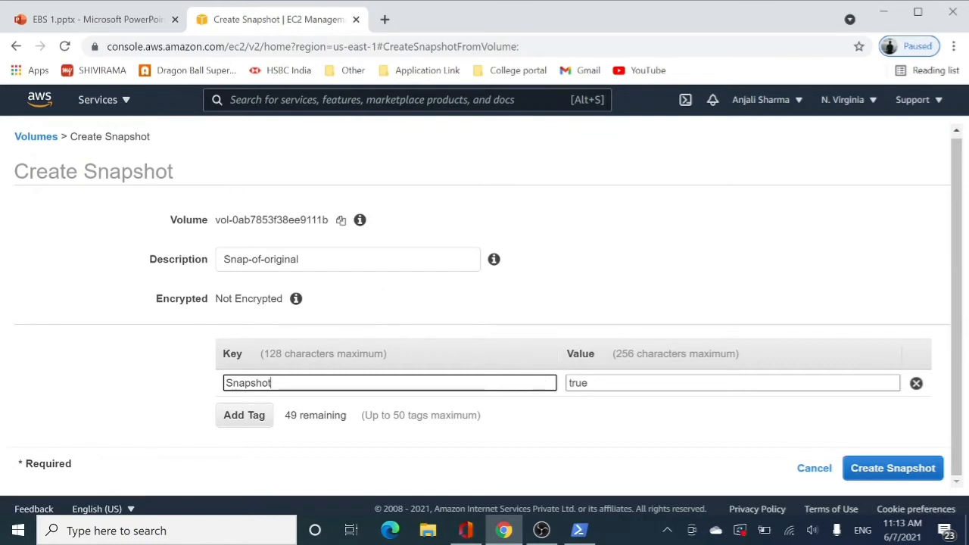
pyautogui.click(893, 470)
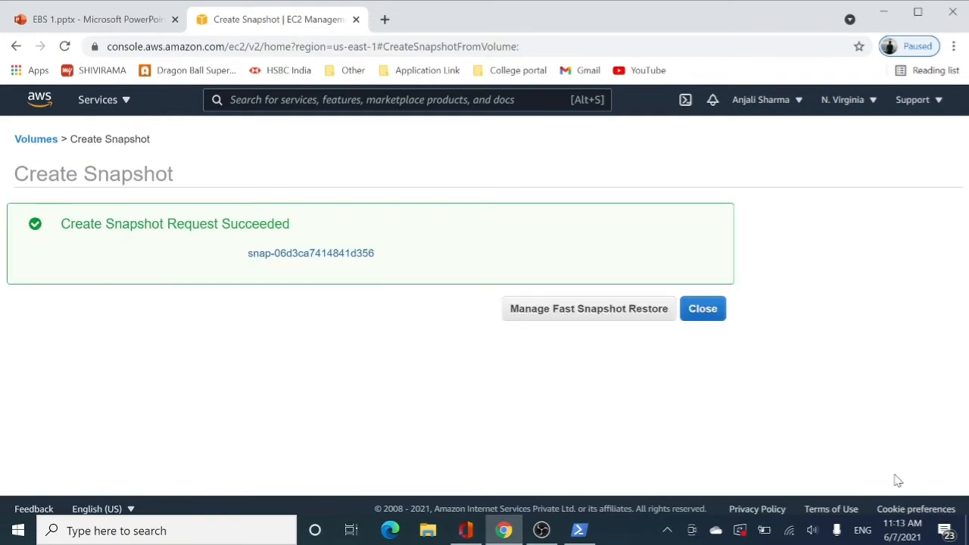
pyautogui.click(715, 324)
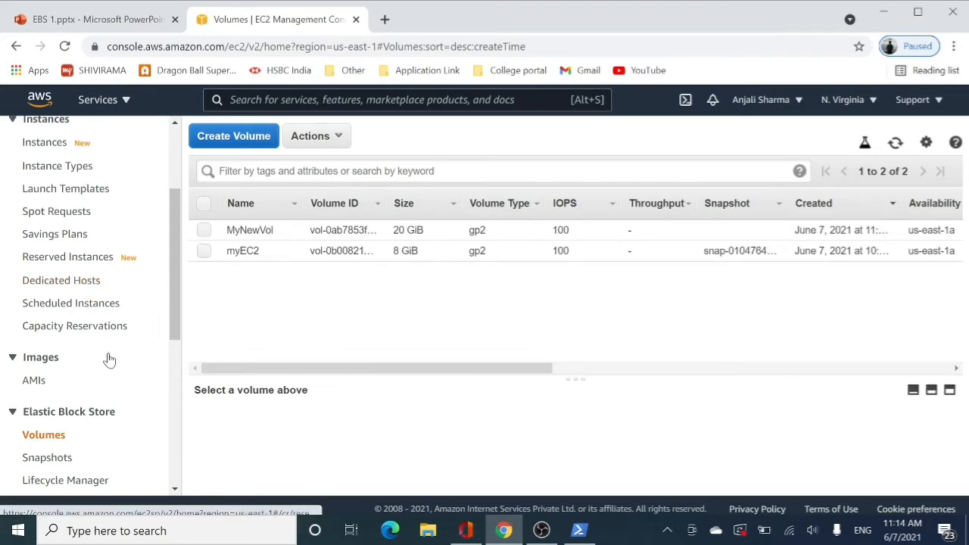
# Open the snapshots list, check the new snapshot's status and progress, and refresh the list
pyautogui.click(31, 463)
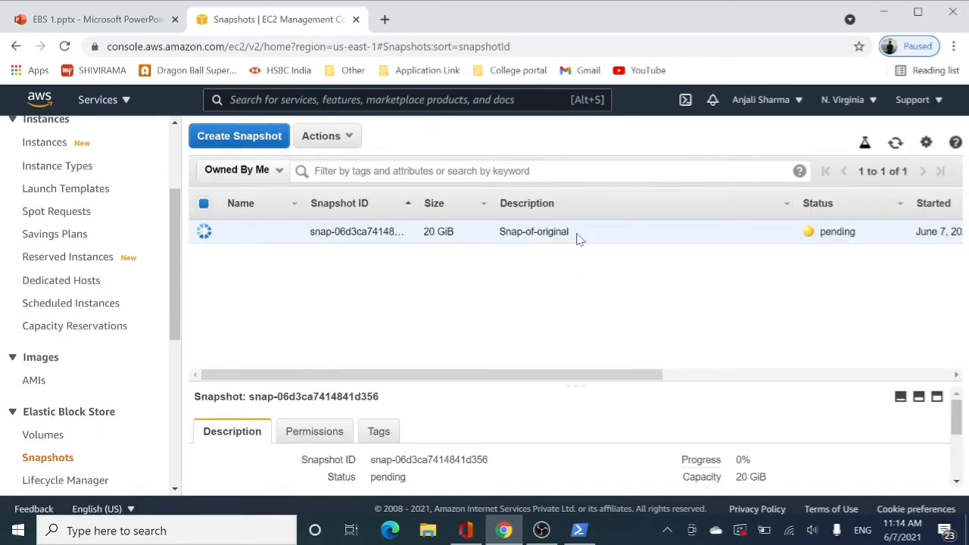
pyautogui.moveTo(341, 374); pyautogui.dragTo(579, 325)
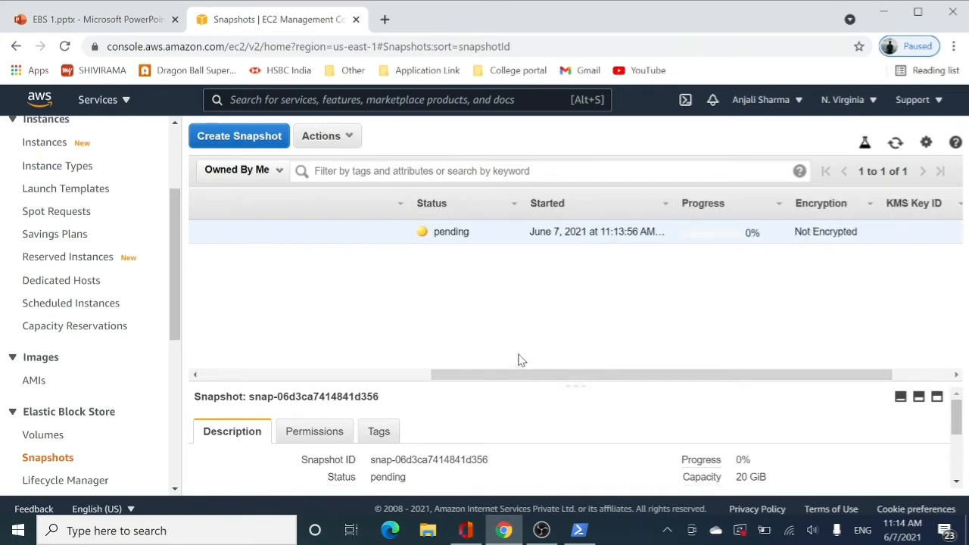
pyautogui.moveTo(590, 378); pyautogui.dragTo(361, 379)
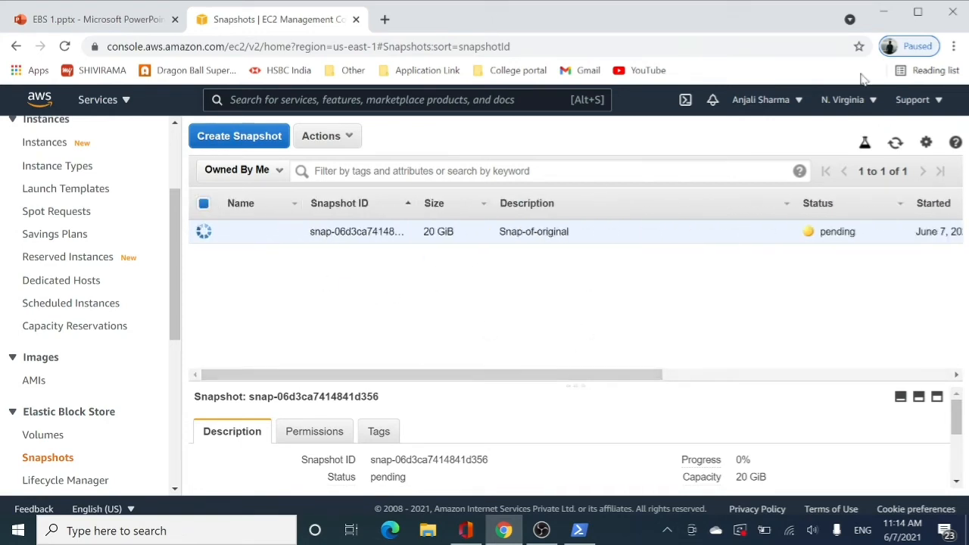
pyautogui.click(894, 147)
pyautogui.click(897, 146)
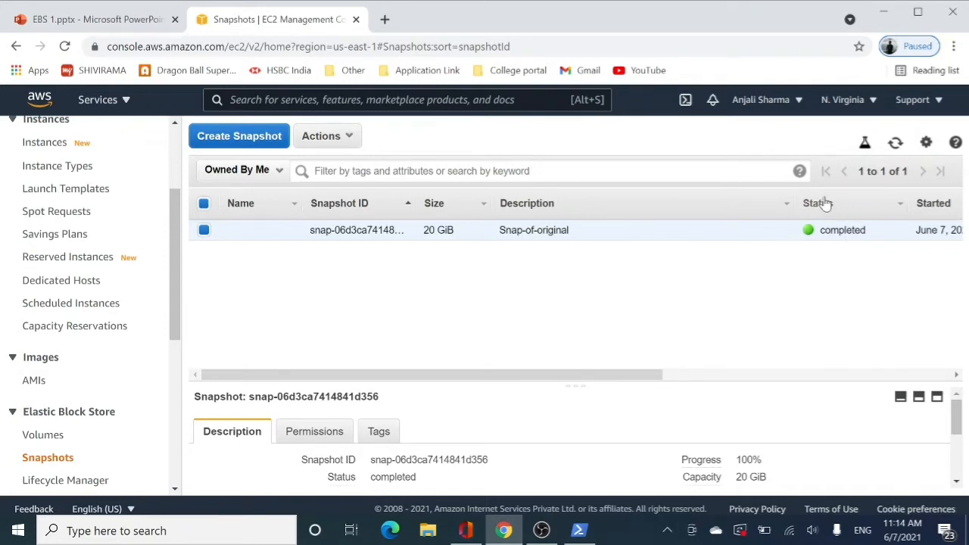
# Name the Snap-of-original snapshot mySnap
pyautogui.moveTo(410, 380)
pyautogui.mouseDown()
pyautogui.moveTo(759, 379)
pyautogui.moveTo(302, 368)
pyautogui.mouseUp()
pyautogui.click(288, 230)
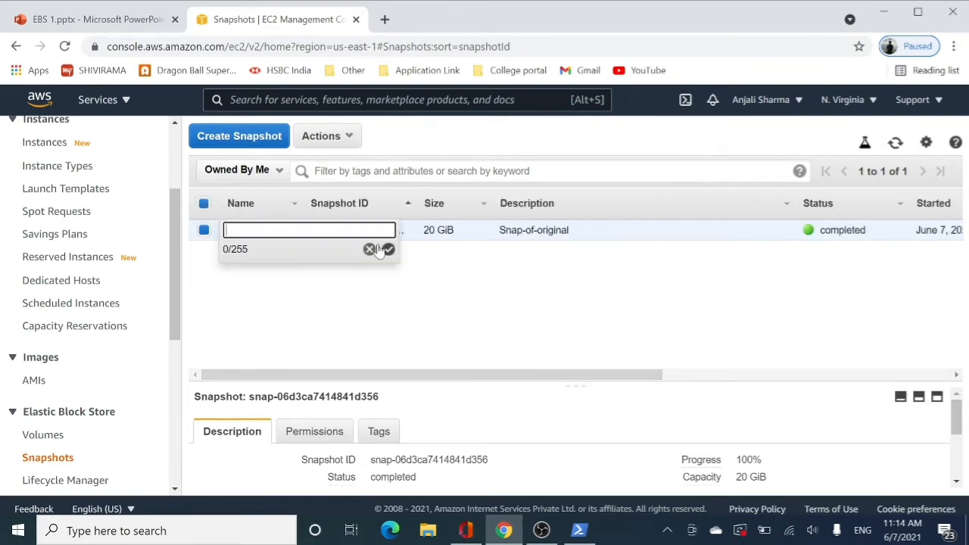
pyautogui.write('mySnap')
pyautogui.press('Return')
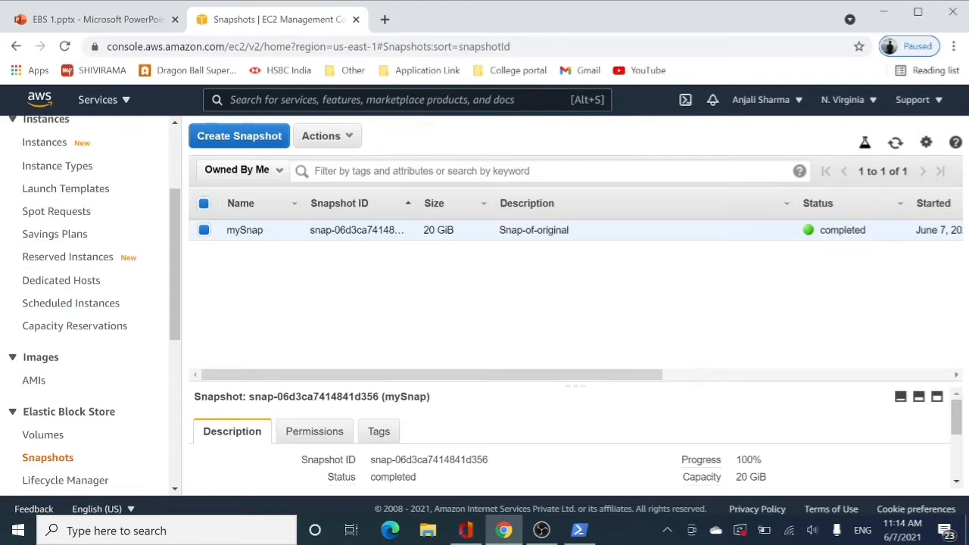
# Examine the destination regions and encryption option for copying the mySnap snapshot, and cancel the copy
pyautogui.click(339, 143)
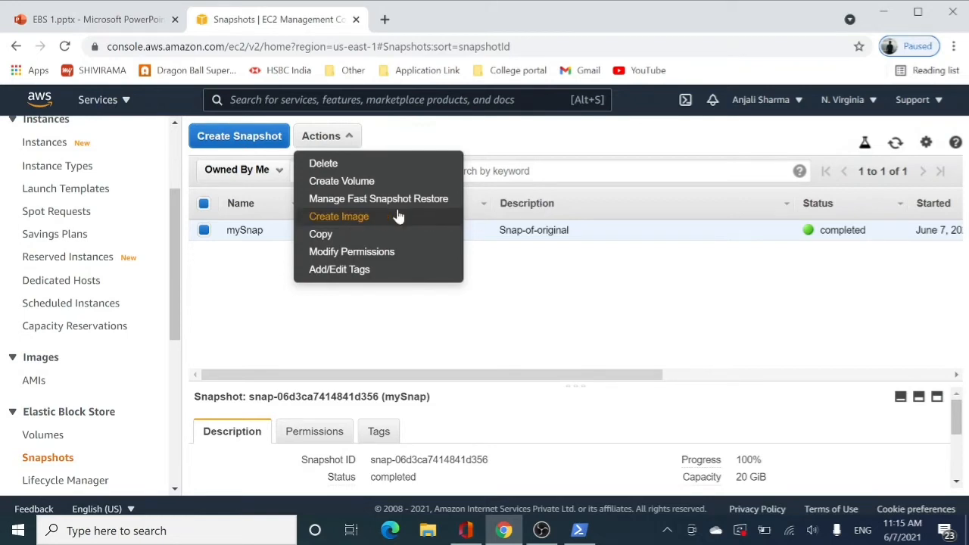
pyautogui.click(334, 236)
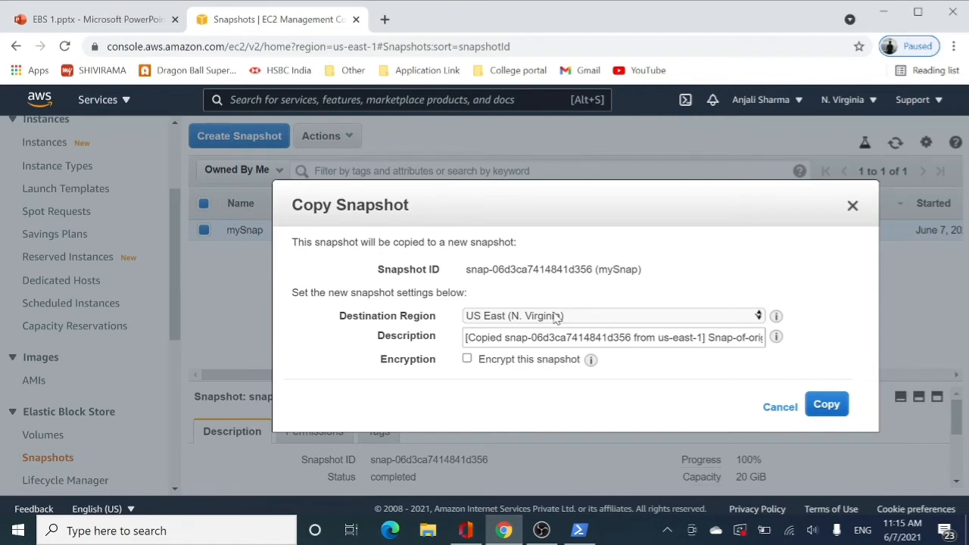
pyautogui.click(579, 316)
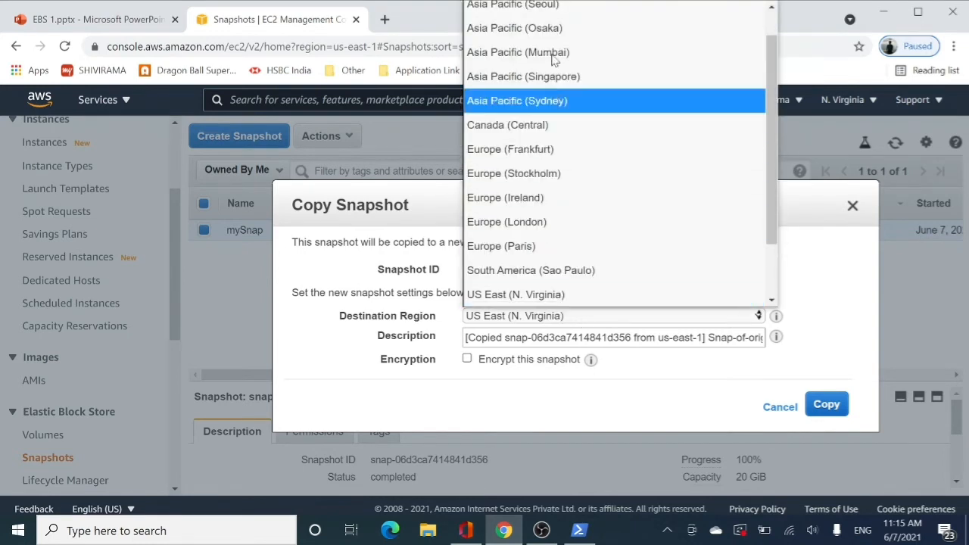
pyautogui.scroll(1, 553, 95)
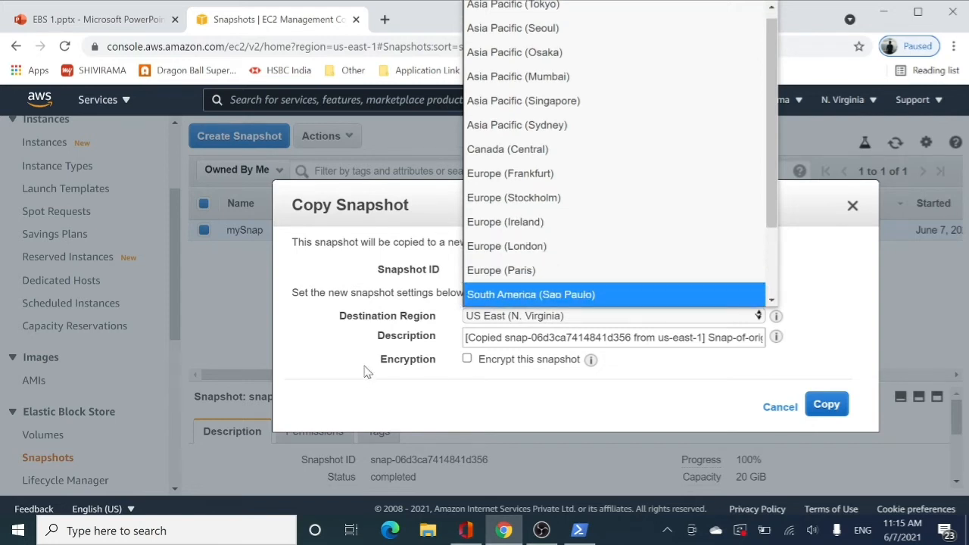
pyautogui.click(467, 360)
pyautogui.click(467, 360)
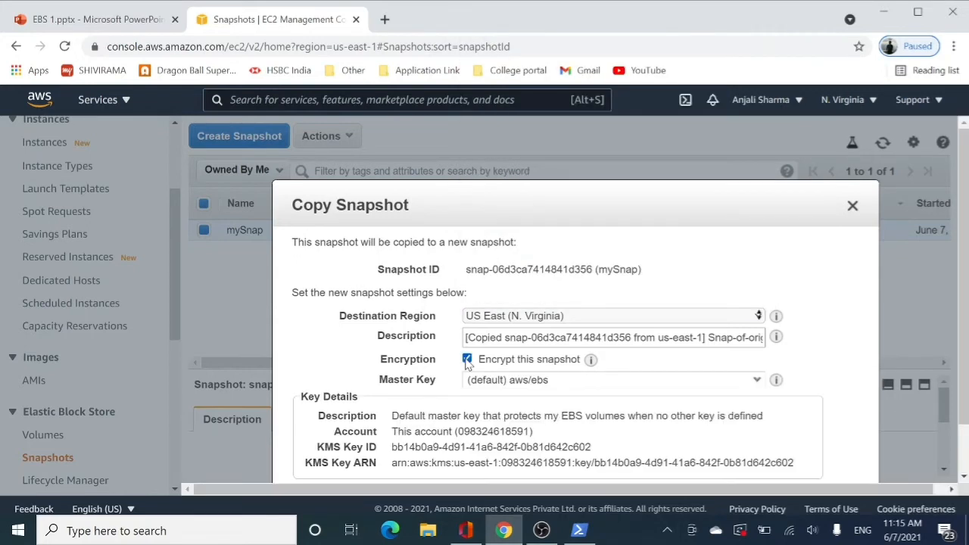
pyautogui.scroll(-1, 467, 362)
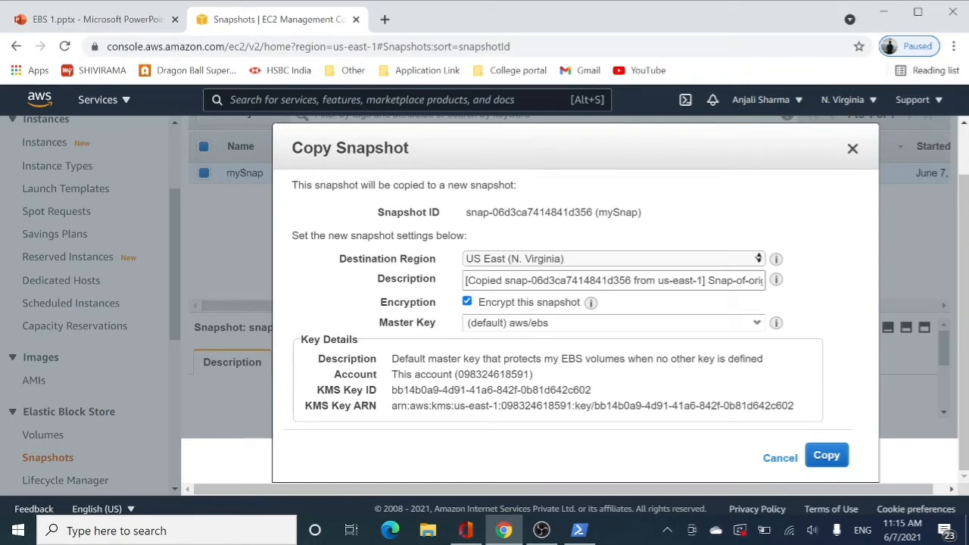
pyautogui.click(780, 459)
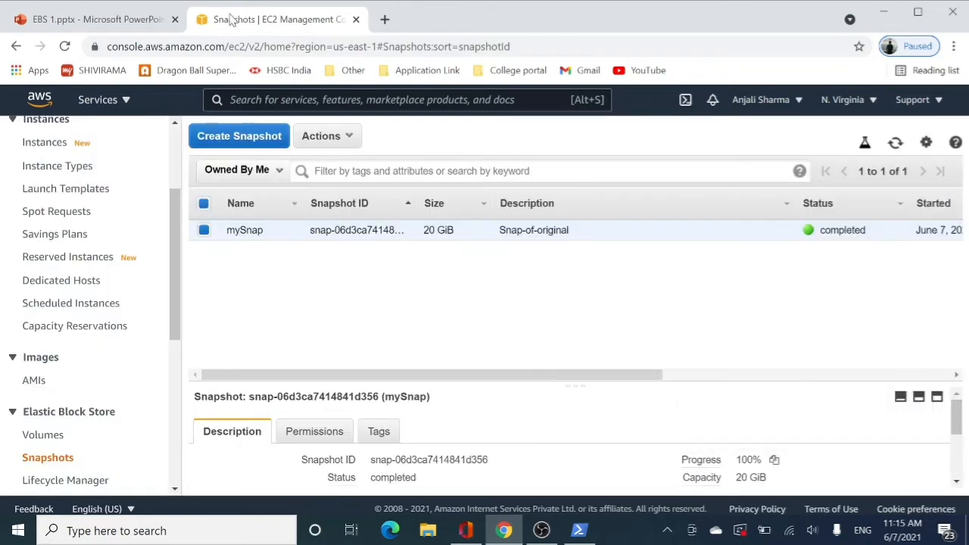
# Start creating a volume from the mySnap snapshot and review its volume type, size, availability zone and encryption settings
pyautogui.click(342, 138)
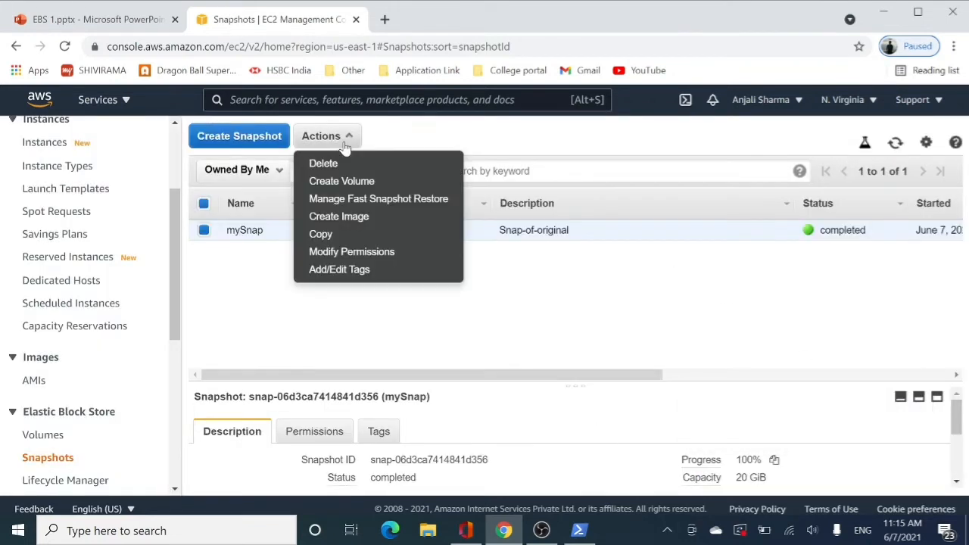
pyautogui.click(344, 181)
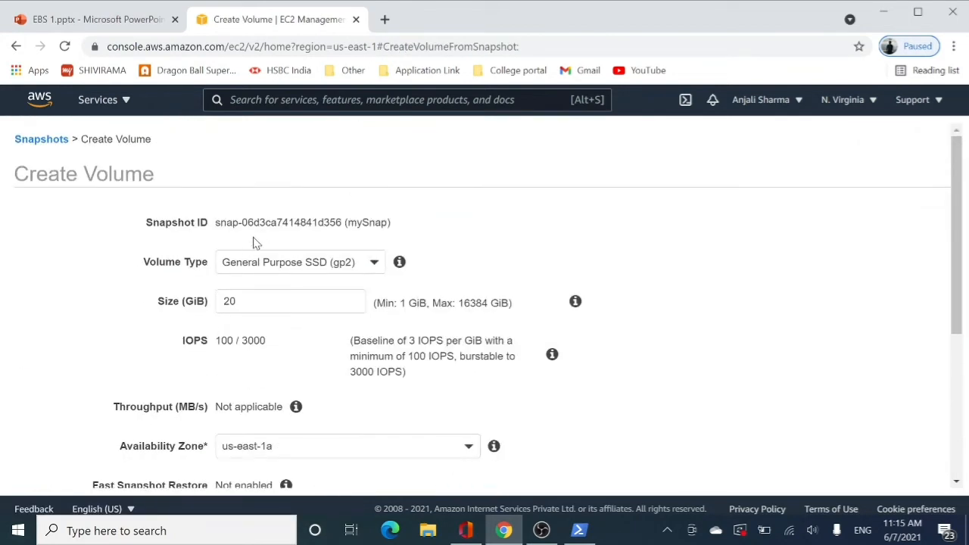
pyautogui.scroll(-1, 291, 250)
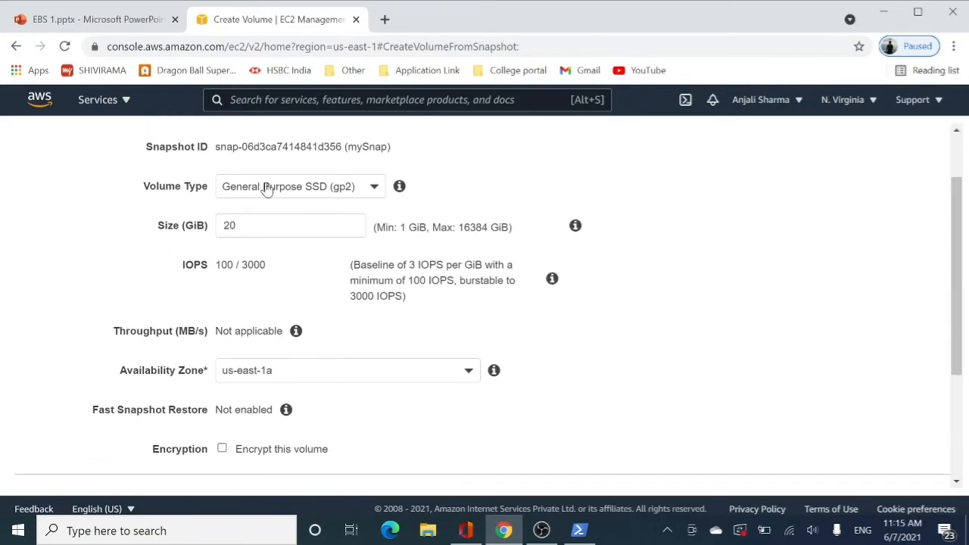
pyautogui.scroll(-2, 316, 281)
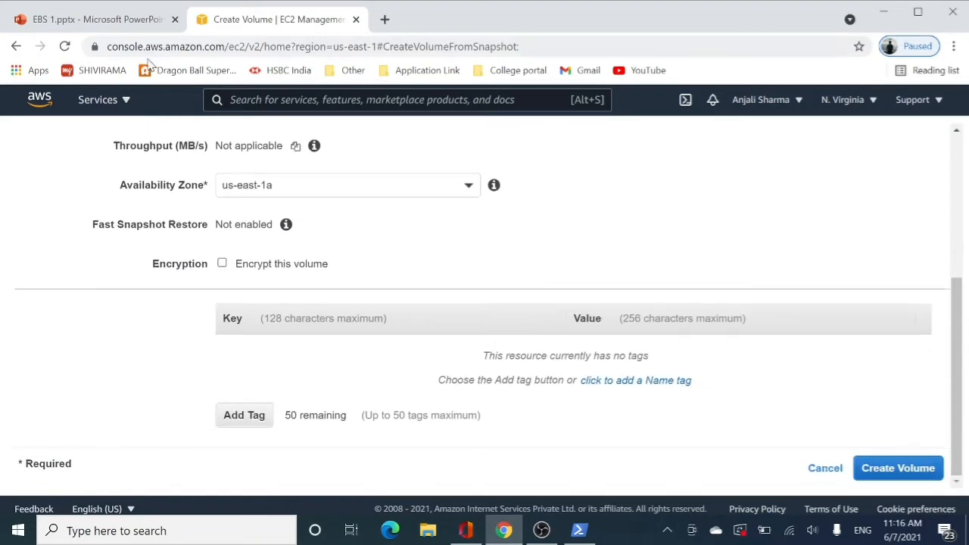
pyautogui.scroll(4, 316, 282)
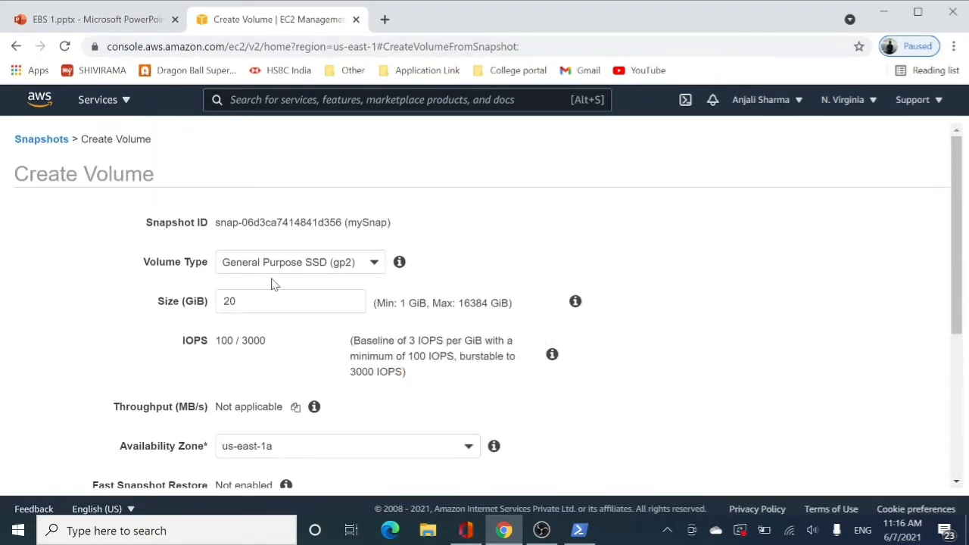
# Try volume sizes of 19 and 2 GiB, and set the size back to 20 GiB
pyautogui.scroll(-1, 273, 299)
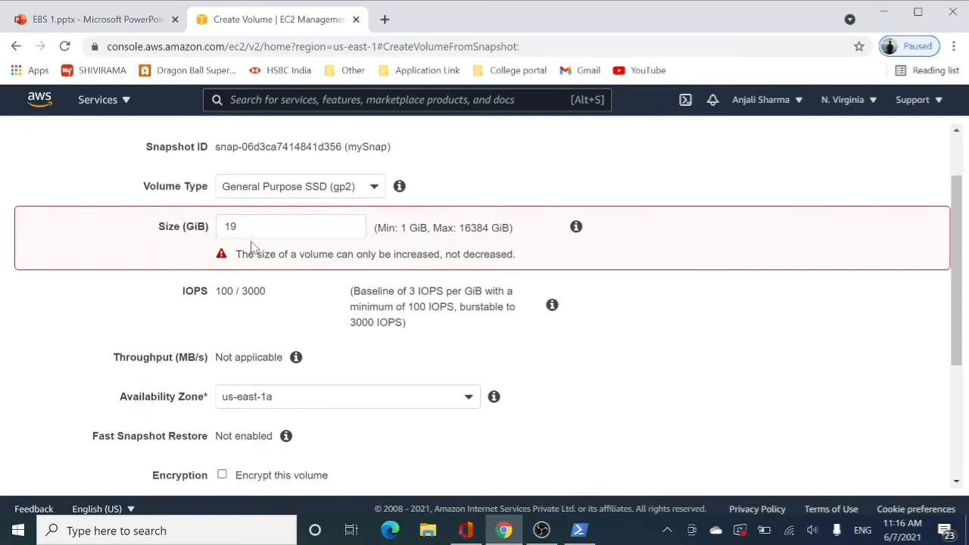
pyautogui.doubleClick(231, 227)
pyautogui.press('BackSpace')
pyautogui.write('20')
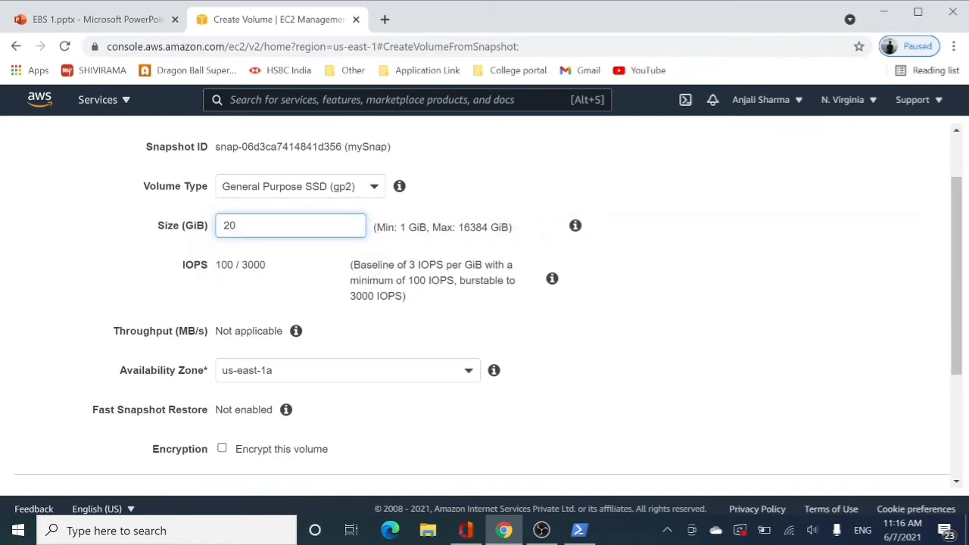
pyautogui.press('BackSpace')
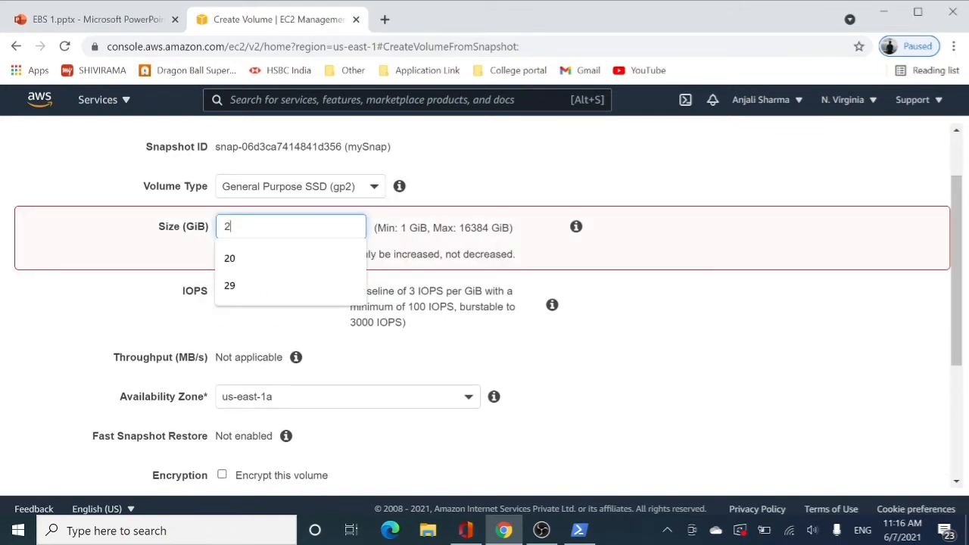
pyautogui.click(693, 359)
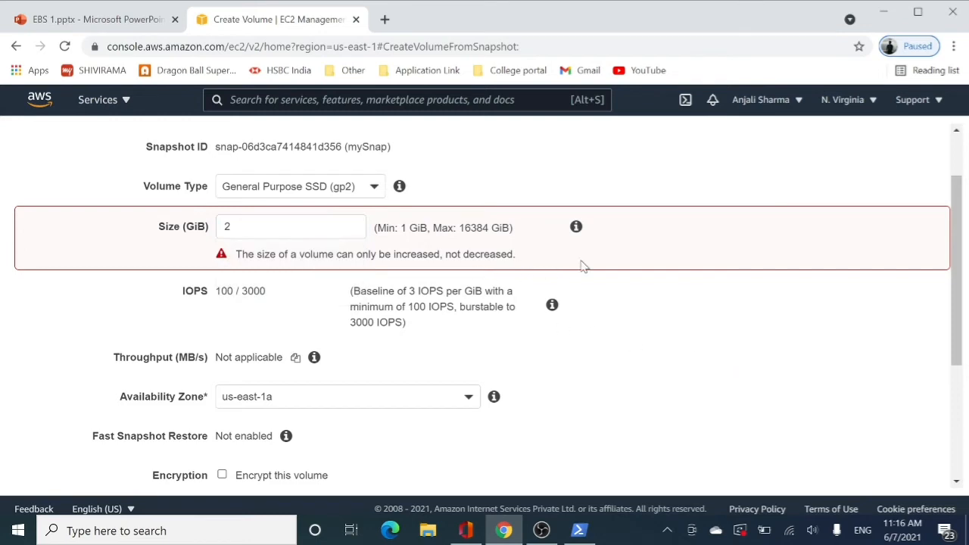
pyautogui.doubleClick(228, 226)
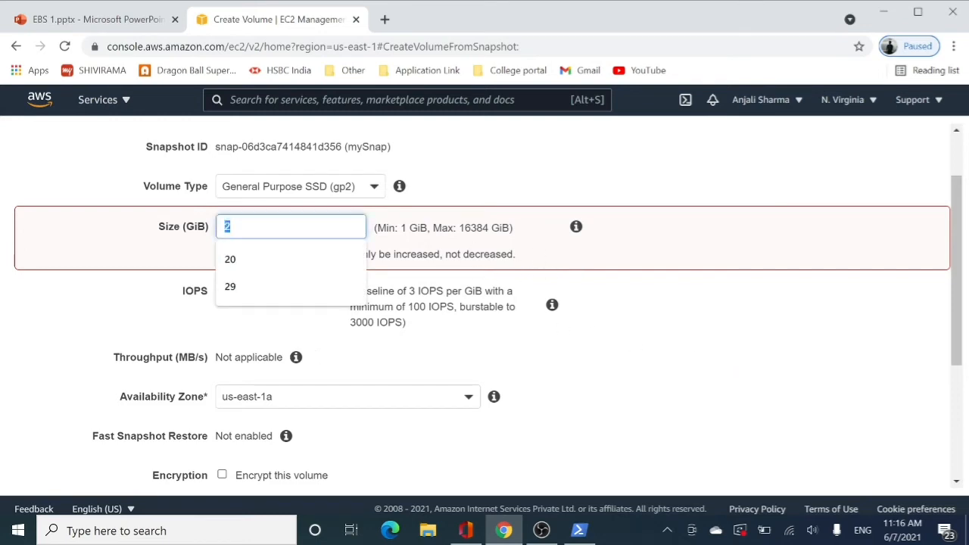
pyautogui.write('0')
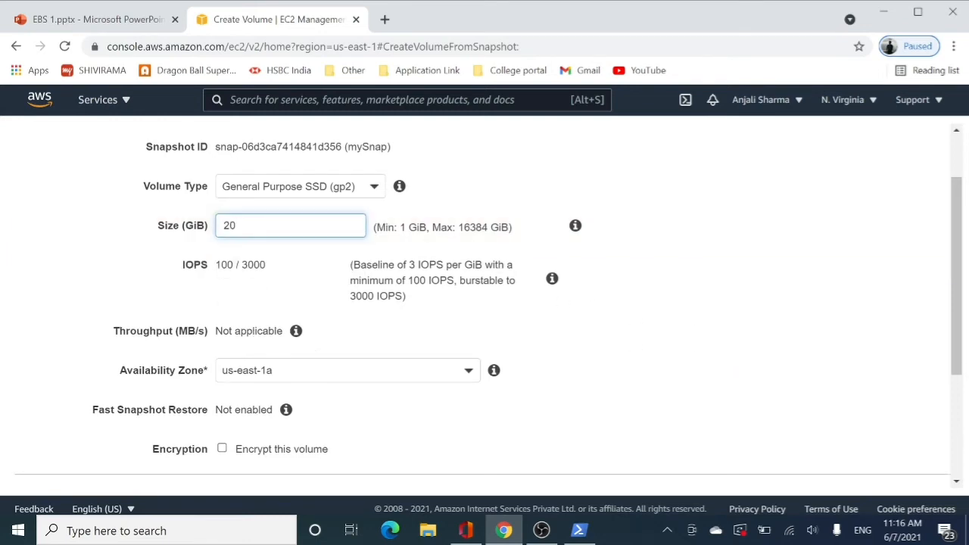
pyautogui.click(724, 255)
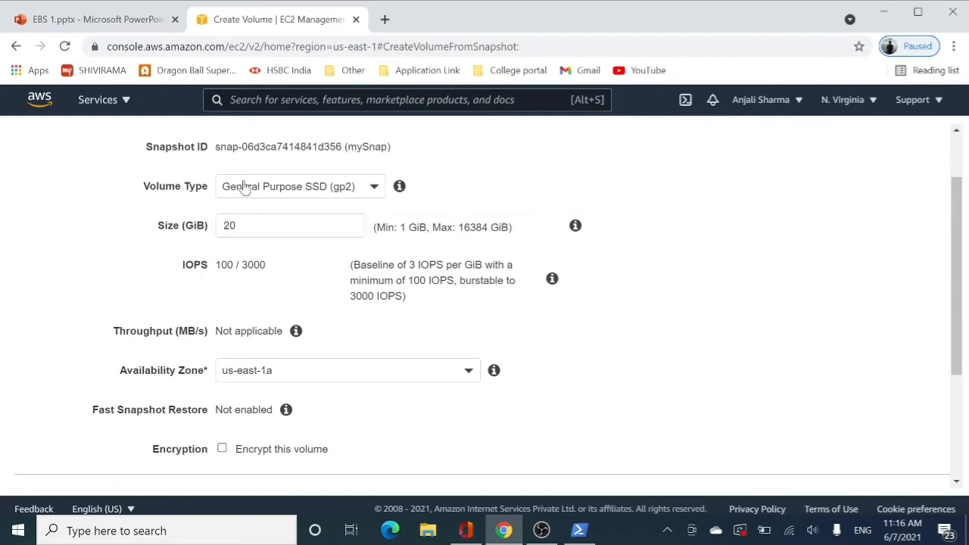
# Add an Automate-Dlm tag with the value true, create the volume and close the confirmation
pyautogui.scroll(-1, 297, 244)
pyautogui.scroll(-1, 297, 243)
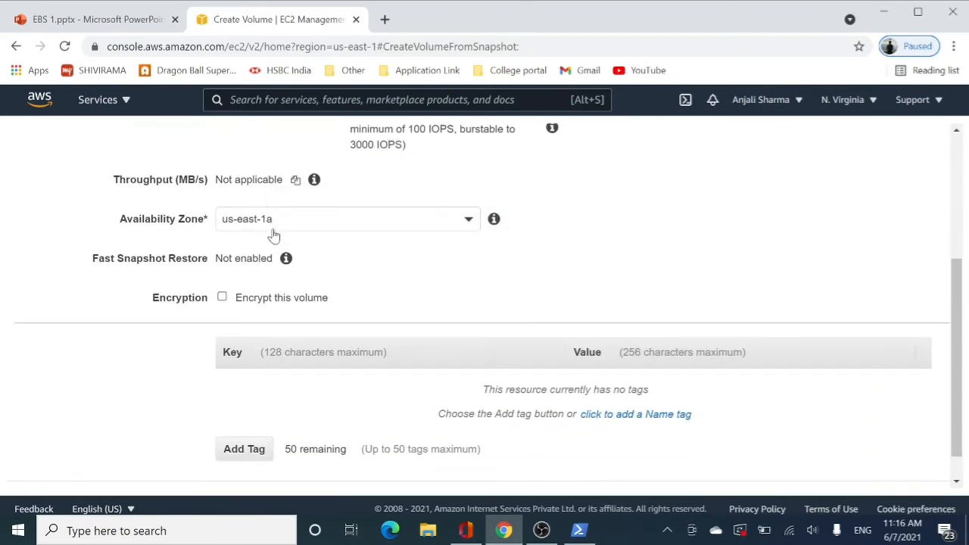
pyautogui.scroll(-1, 274, 236)
pyautogui.click(252, 416)
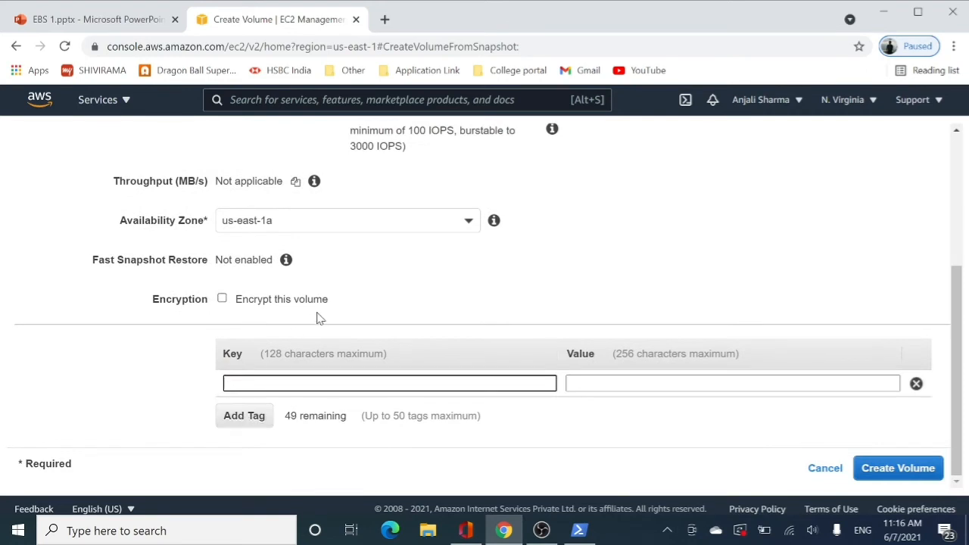
pyautogui.write('Automate-Dlm')
pyautogui.click(619, 384)
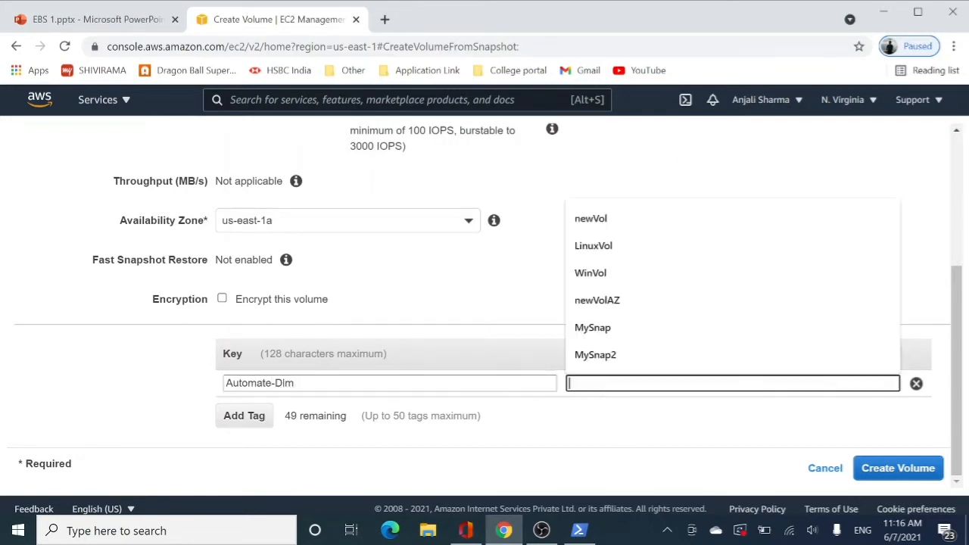
pyautogui.write('true')
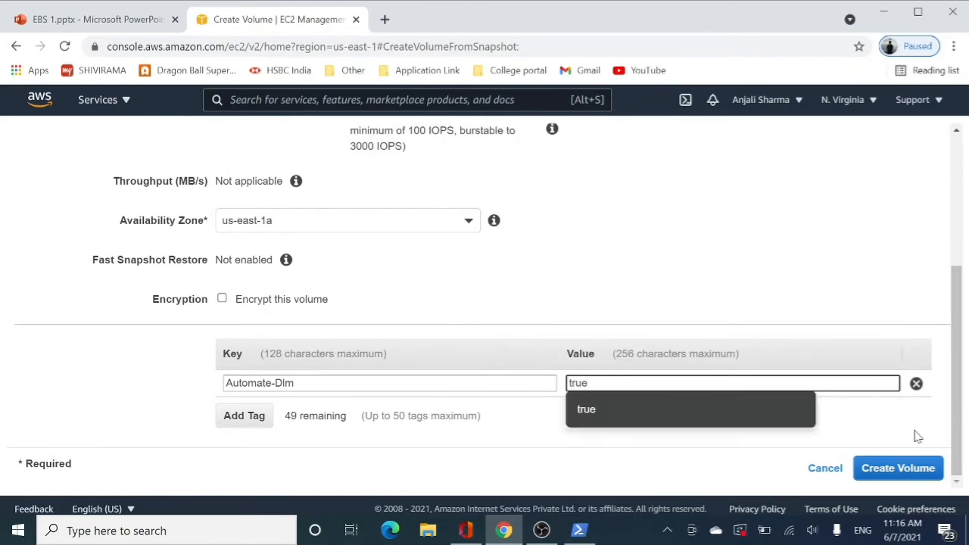
pyautogui.click(900, 469)
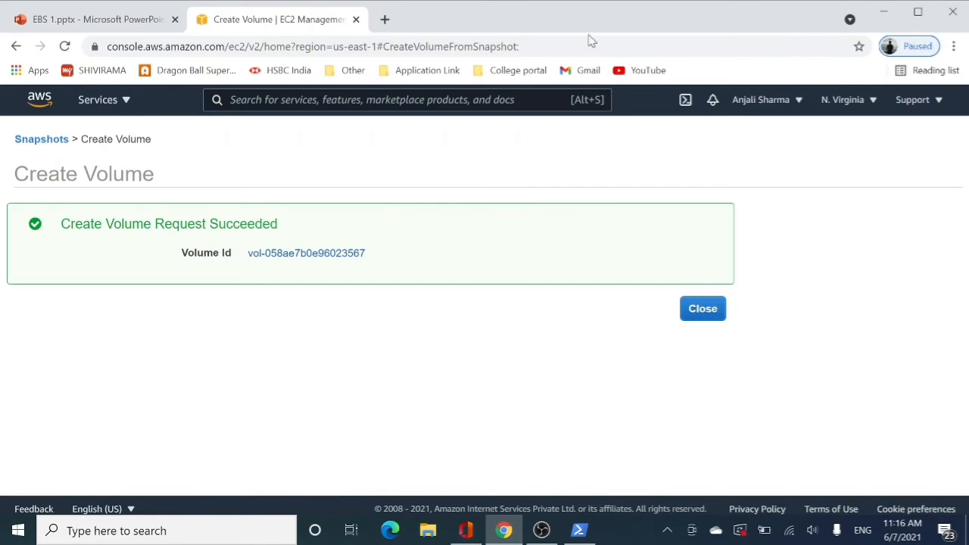
pyautogui.click(704, 318)
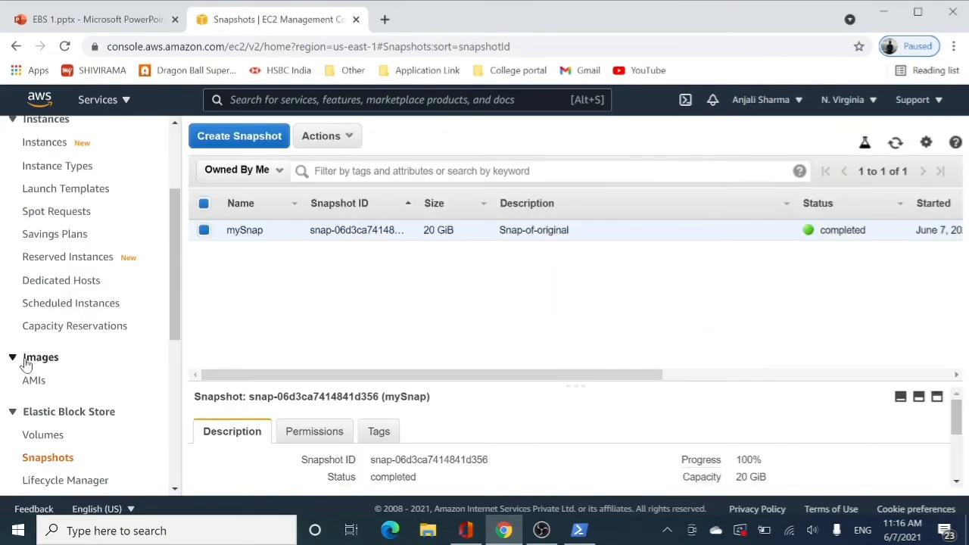
# Open the volumes list and name the volume created from the snapshot volSnap
pyautogui.click(35, 437)
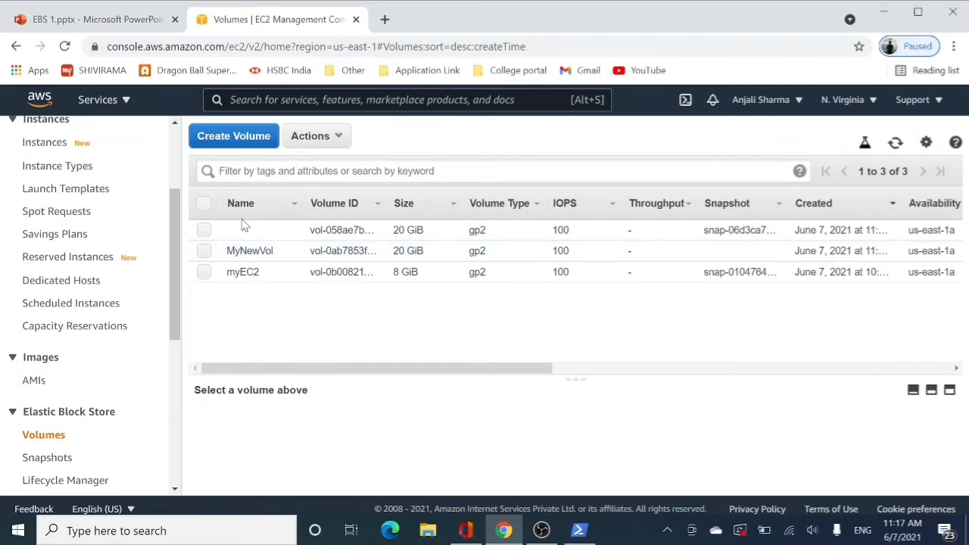
pyautogui.click(288, 230)
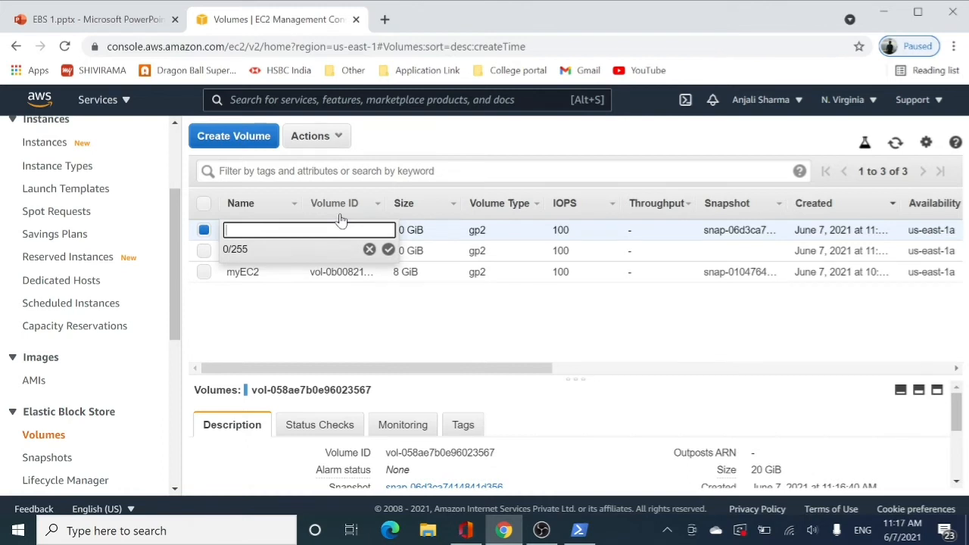
pyautogui.press('BackSpace')
pyautogui.write('volSnap')
pyautogui.press('Return')
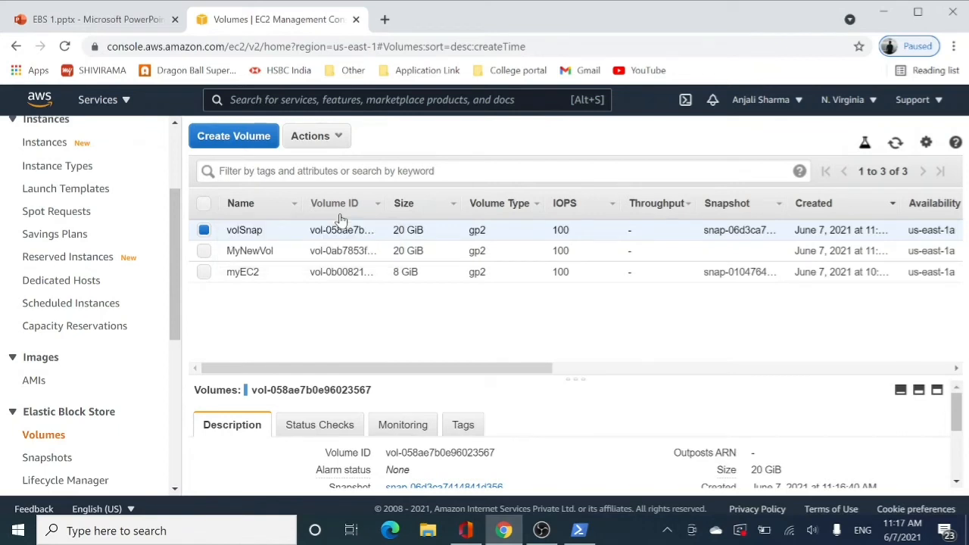
# Attach the volSnap volume to the myEC2 instance as /dev/sdg and refresh the volumes list to check its state
pyautogui.moveTo(400, 371); pyautogui.dragTo(684, 360)
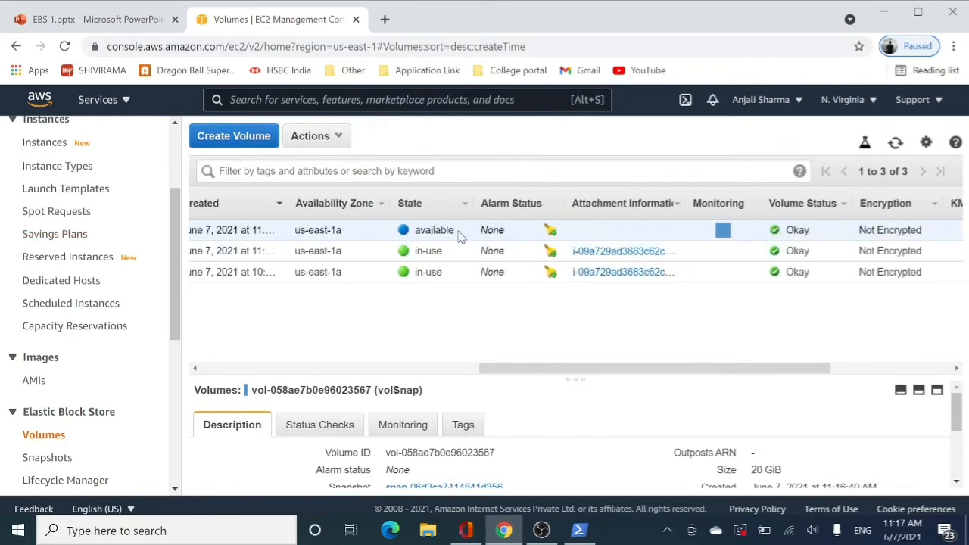
pyautogui.moveTo(748, 371); pyautogui.dragTo(462, 371)
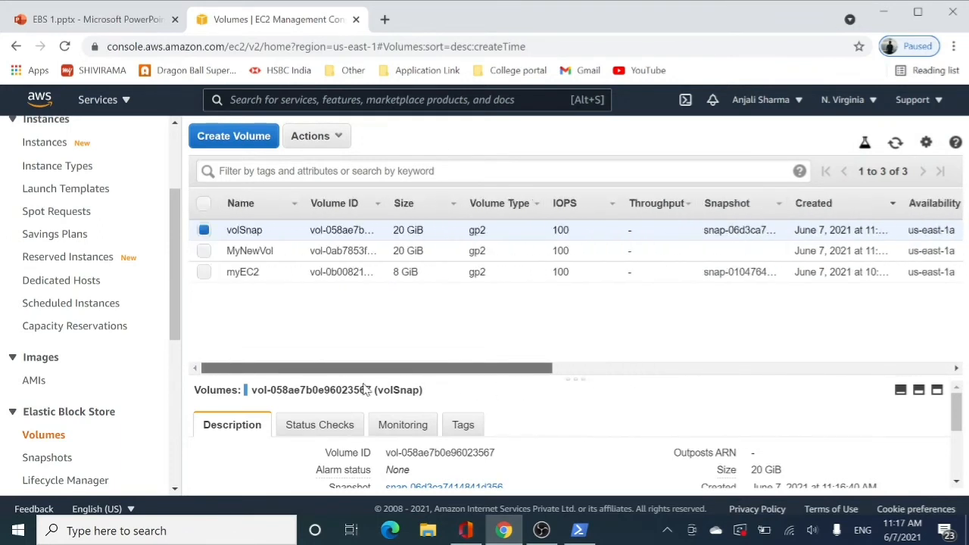
pyautogui.click(338, 142)
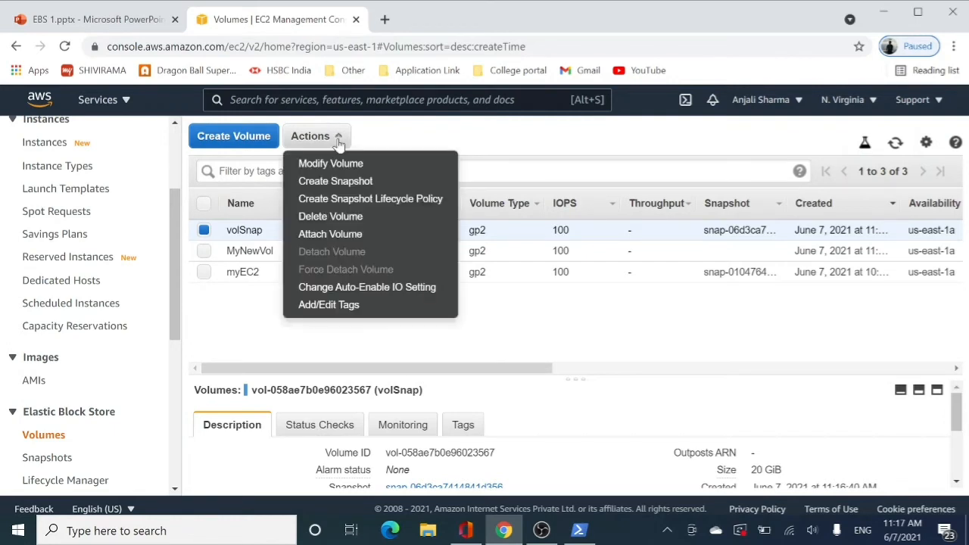
pyautogui.click(334, 235)
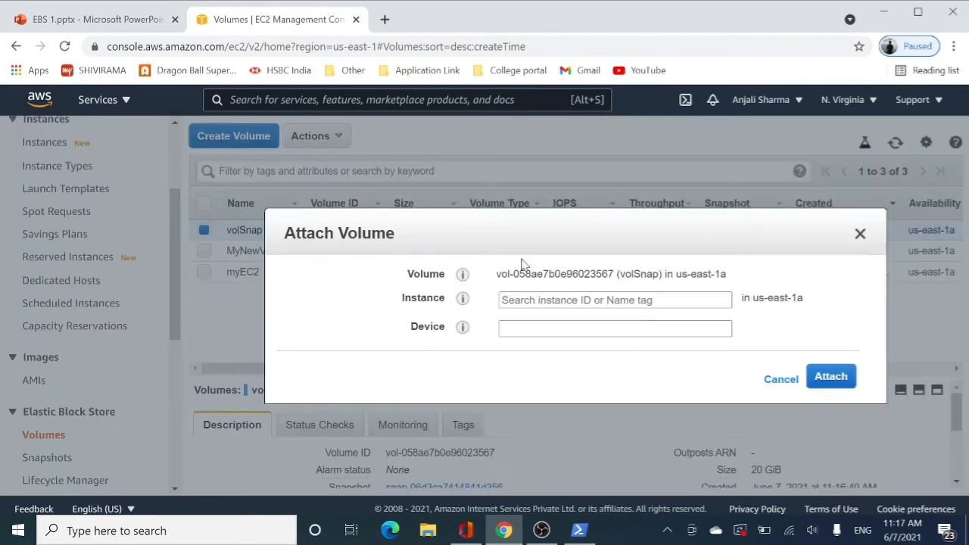
pyautogui.click(724, 300)
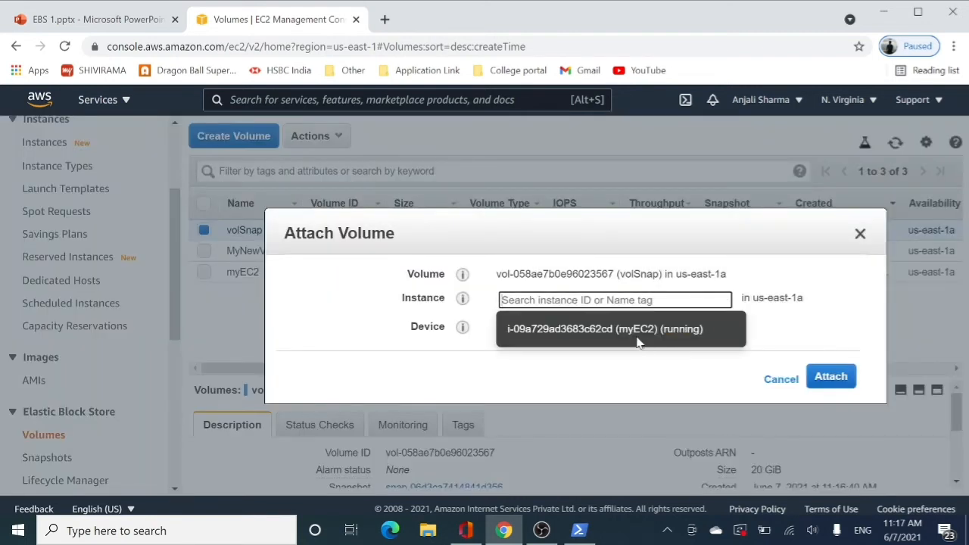
pyautogui.click(665, 341)
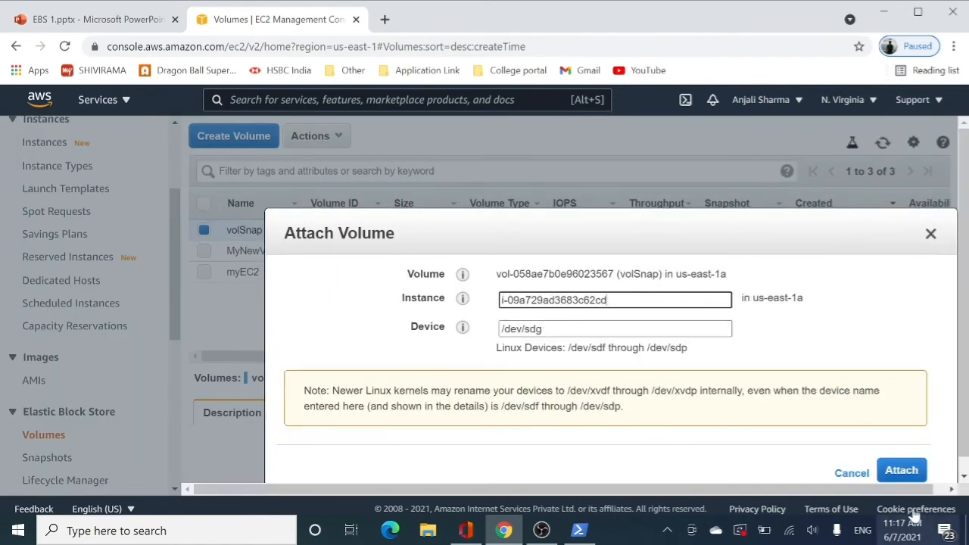
pyautogui.click(903, 477)
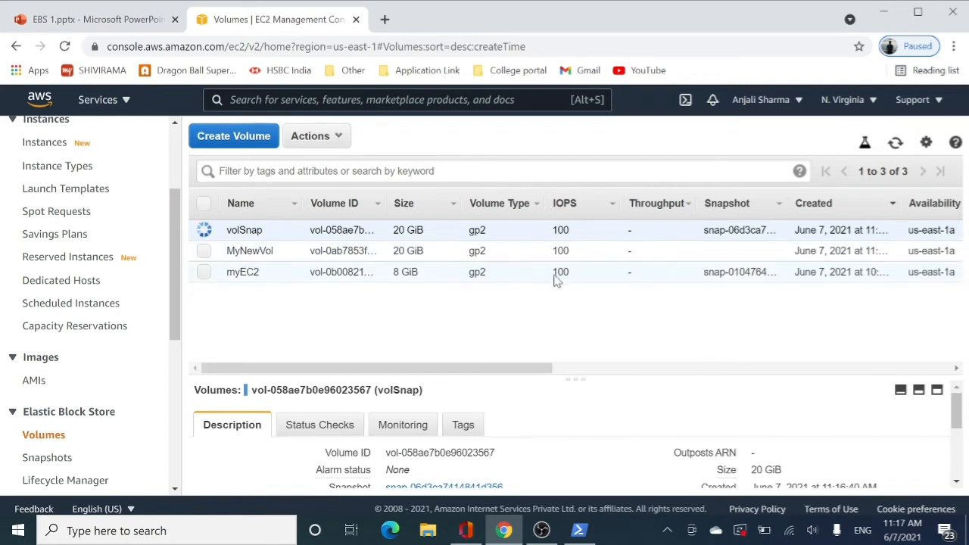
pyautogui.click(896, 143)
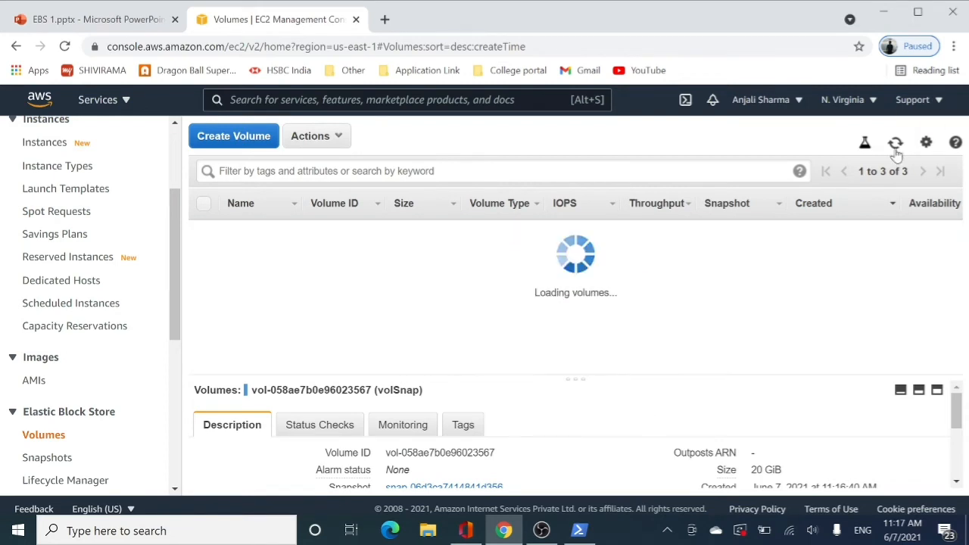
pyautogui.moveTo(393, 366); pyautogui.dragTo(590, 369)
# Switch to the PowerShell terminal, clear it, list the block devices with lsblk and examine the xvdf, xvda and xvdg entries
pyautogui.click(580, 530)
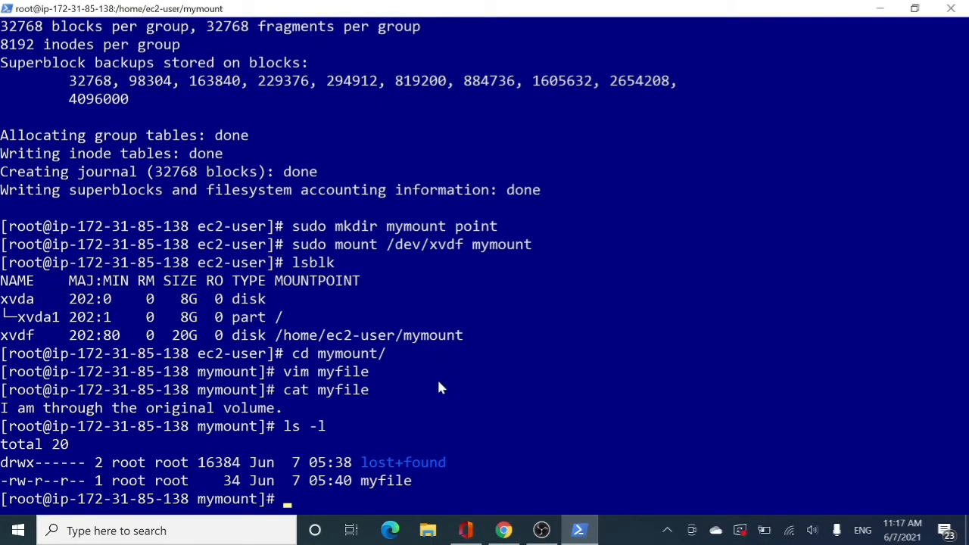
pyautogui.write('clear')
pyautogui.press('Return')
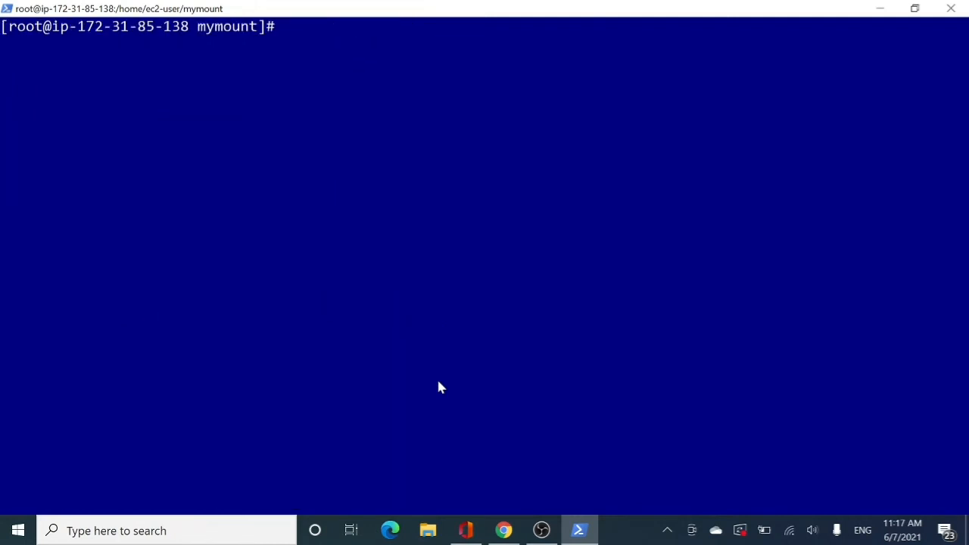
pyautogui.write('lsblk')
pyautogui.press('Return')
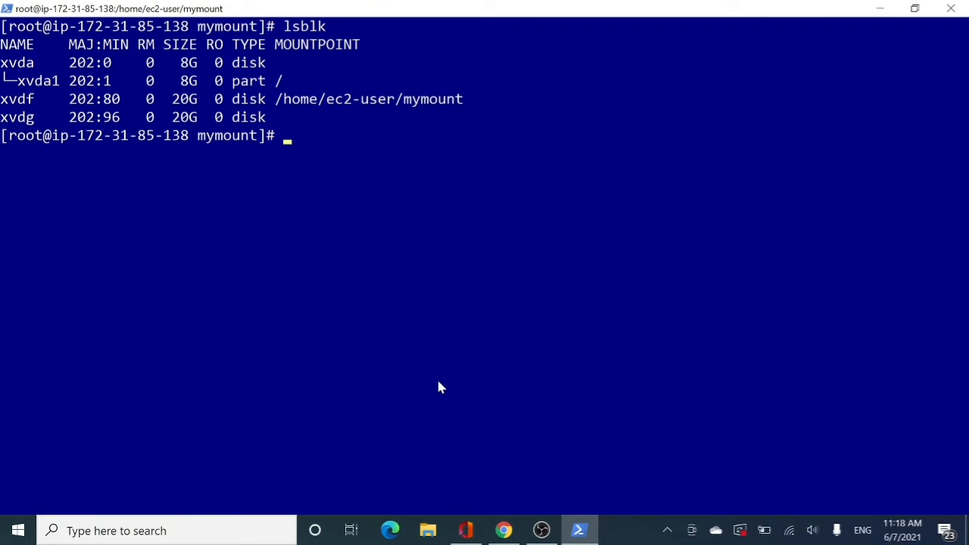
pyautogui.moveTo(3, 98); pyautogui.dragTo(465, 104)
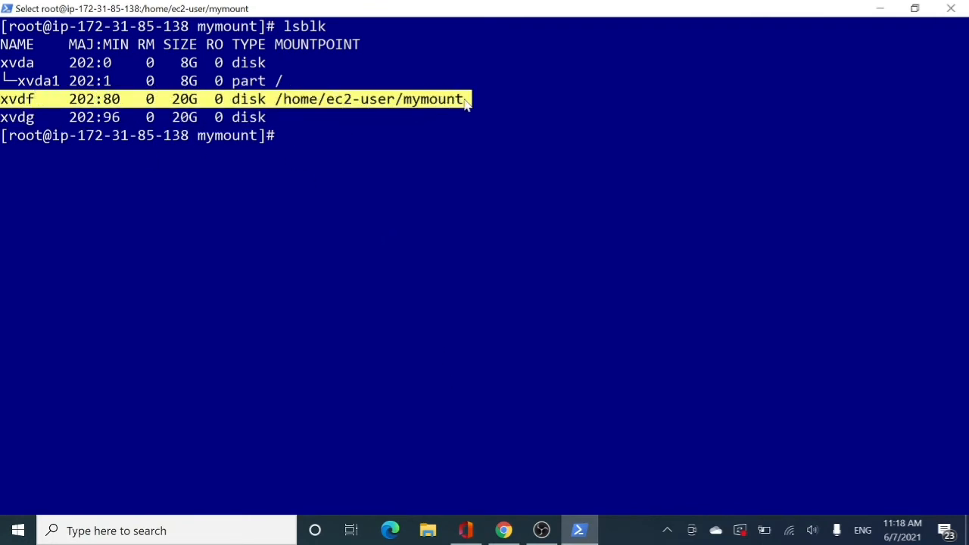
pyautogui.moveTo(5, 61); pyautogui.dragTo(292, 81)
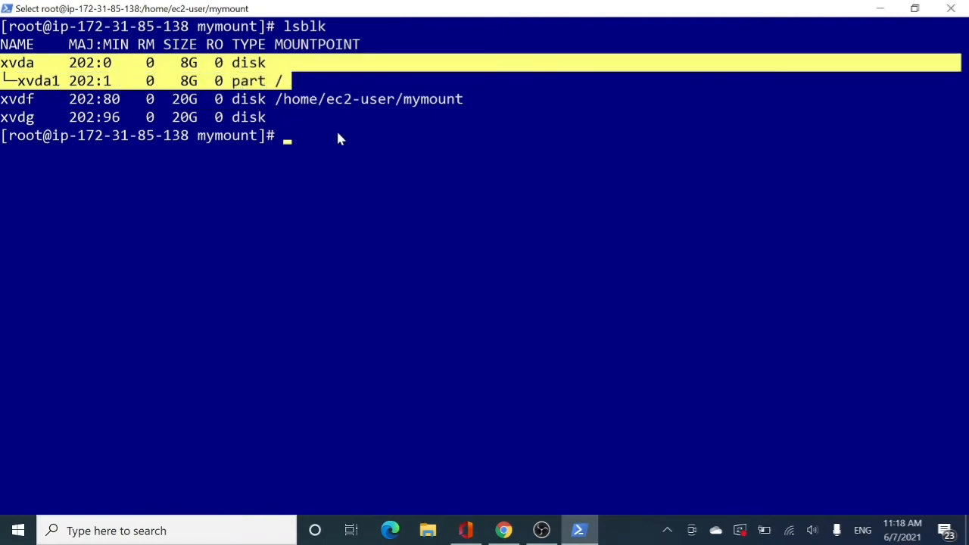
pyautogui.click(339, 138)
pyautogui.moveTo(2, 121); pyautogui.dragTo(277, 123)
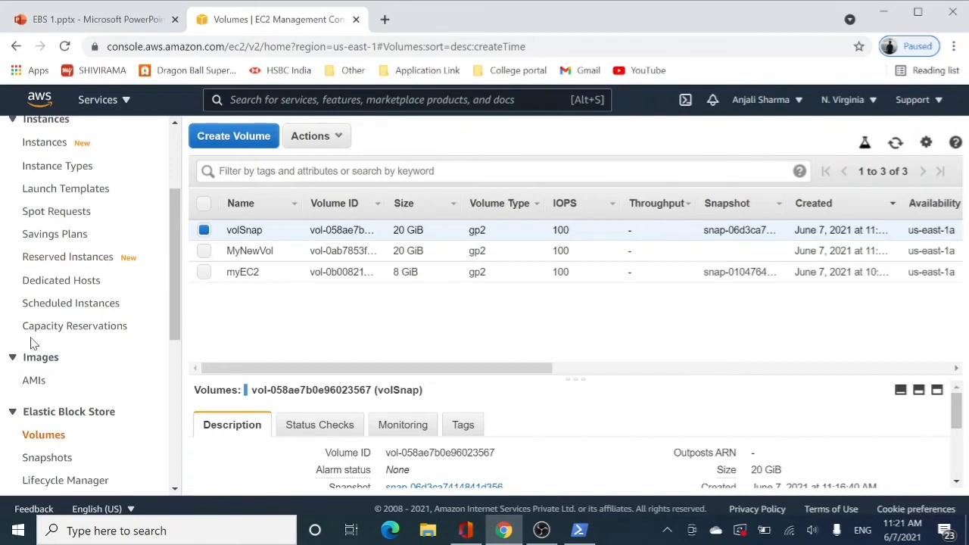
# Open the Elastic Block Store Lifecycle Manager and start creating a lifecycle policy
pyautogui.scroll(-3, 31, 337)
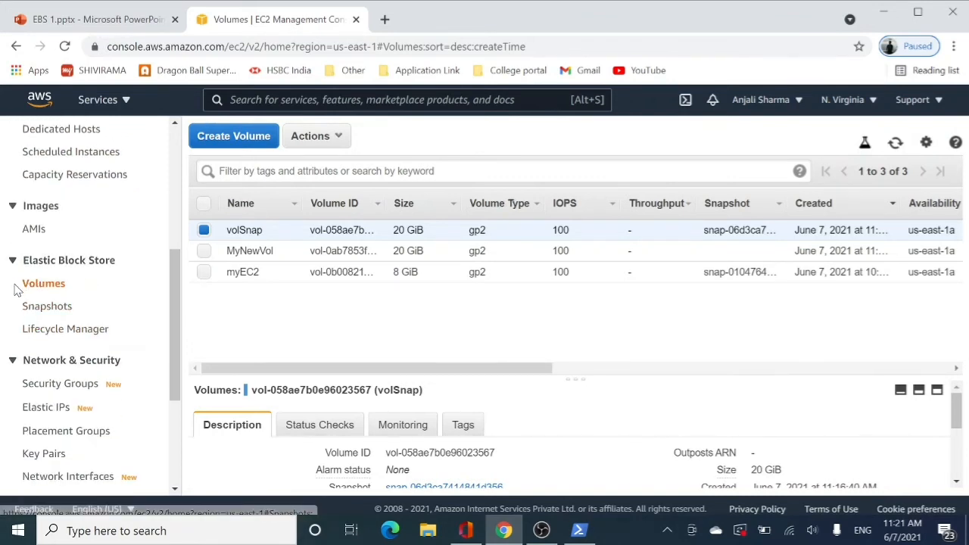
pyautogui.click(83, 332)
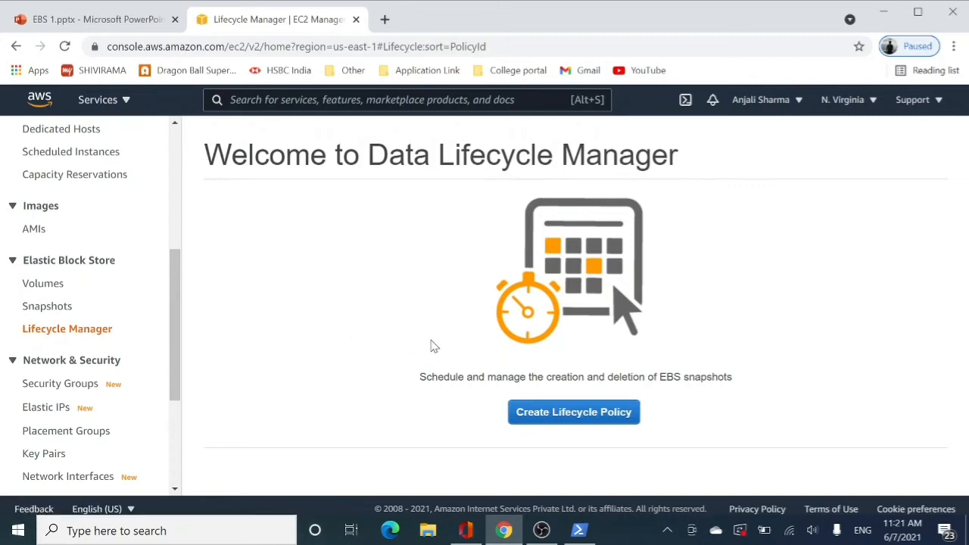
pyautogui.moveTo(420, 377); pyautogui.dragTo(747, 386)
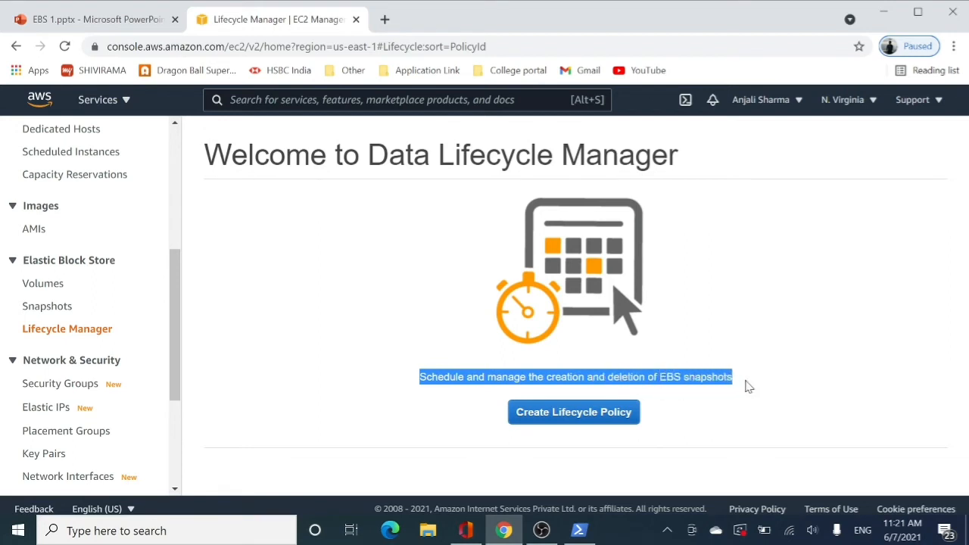
pyautogui.click(588, 411)
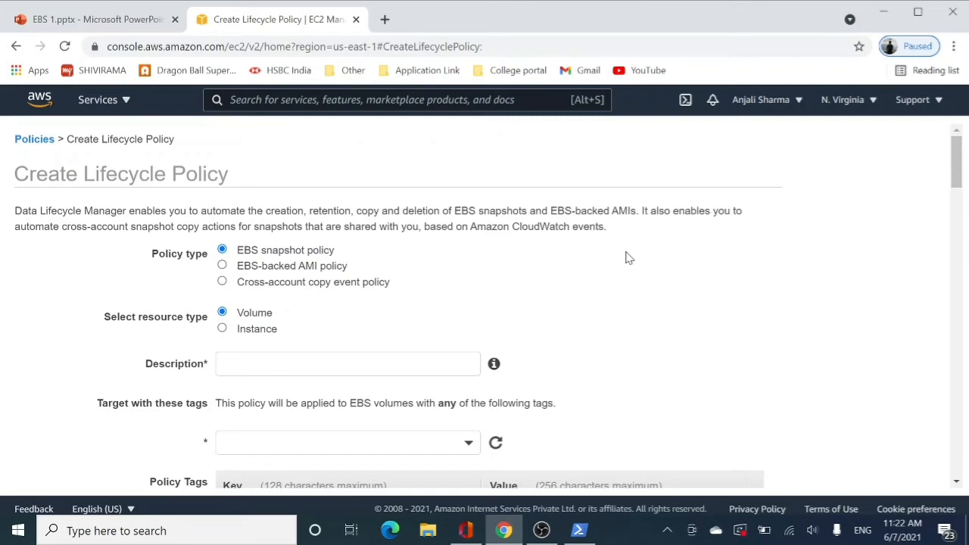
# Review the available policy types and enter "automate the snapshots" as the policy description
pyautogui.moveTo(229, 255); pyautogui.dragTo(353, 253)
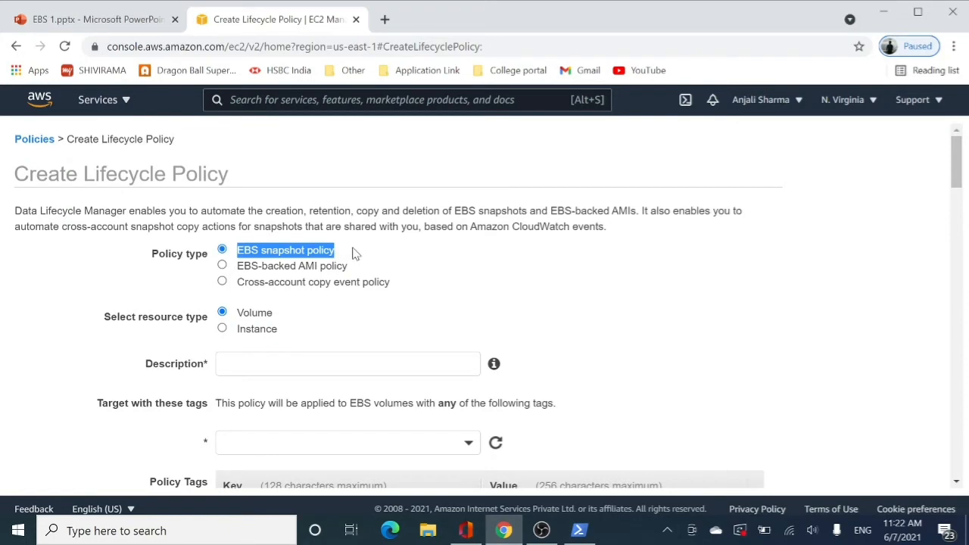
pyautogui.moveTo(237, 269); pyautogui.dragTo(368, 275)
pyautogui.moveTo(244, 284); pyautogui.dragTo(390, 284)
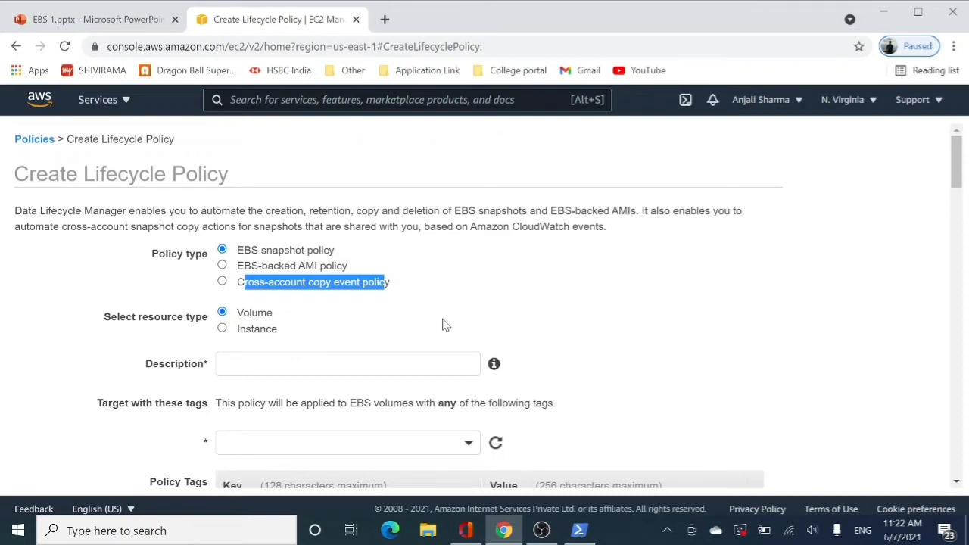
pyautogui.scroll(-2, 273, 227)
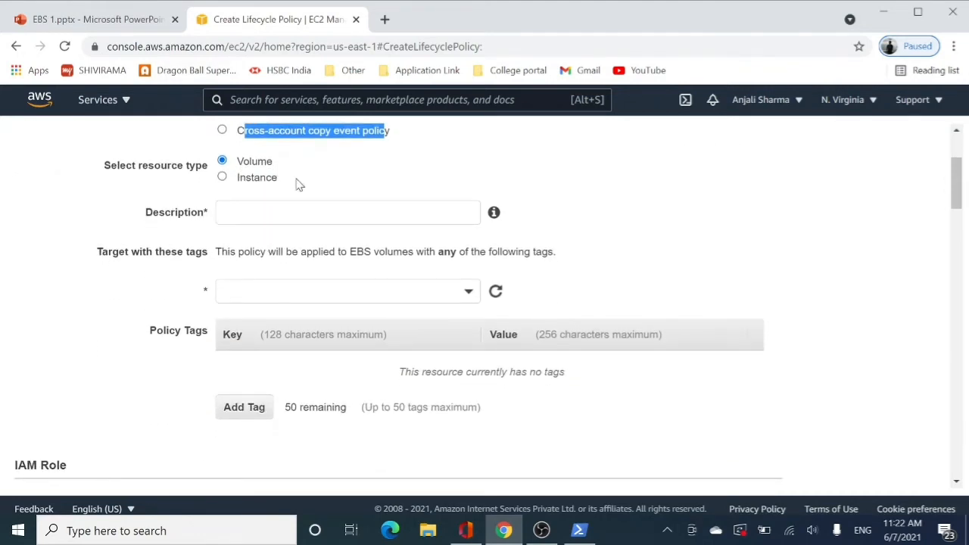
pyautogui.click(302, 213)
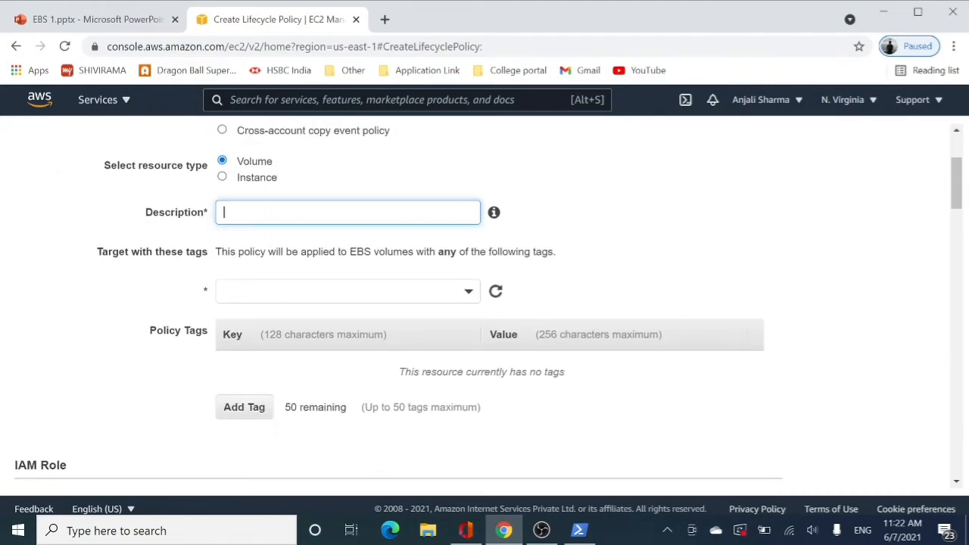
pyautogui.write('automate the snapshots')
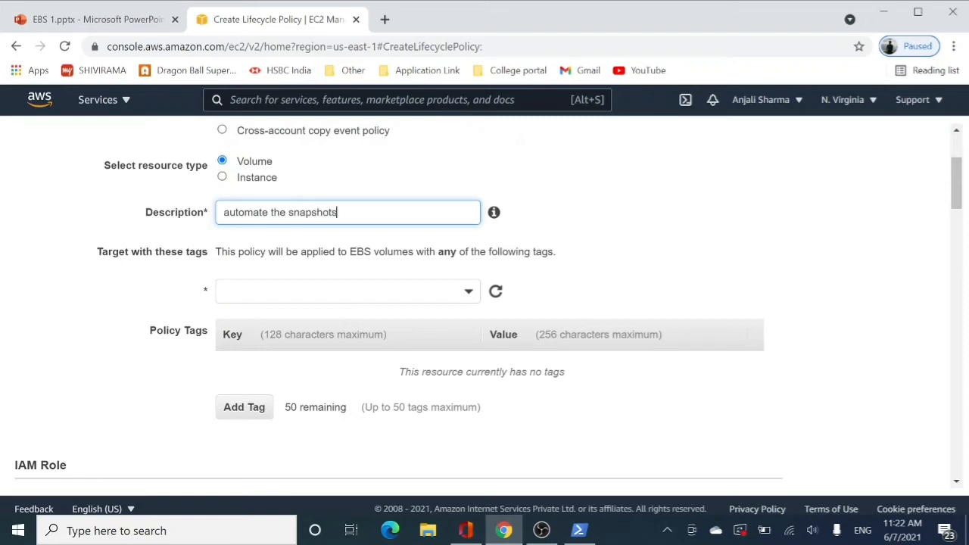
# Read the target tags section and target the policy at volumes tagged Automate-Dlm : true
pyautogui.moveTo(112, 251); pyautogui.dragTo(227, 252)
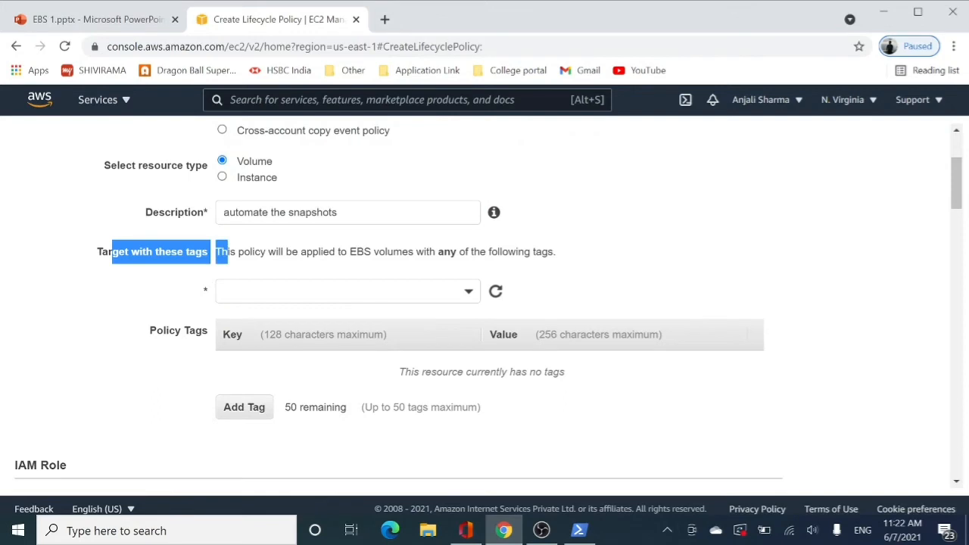
pyautogui.click(152, 276)
pyautogui.moveTo(97, 251); pyautogui.dragTo(209, 251)
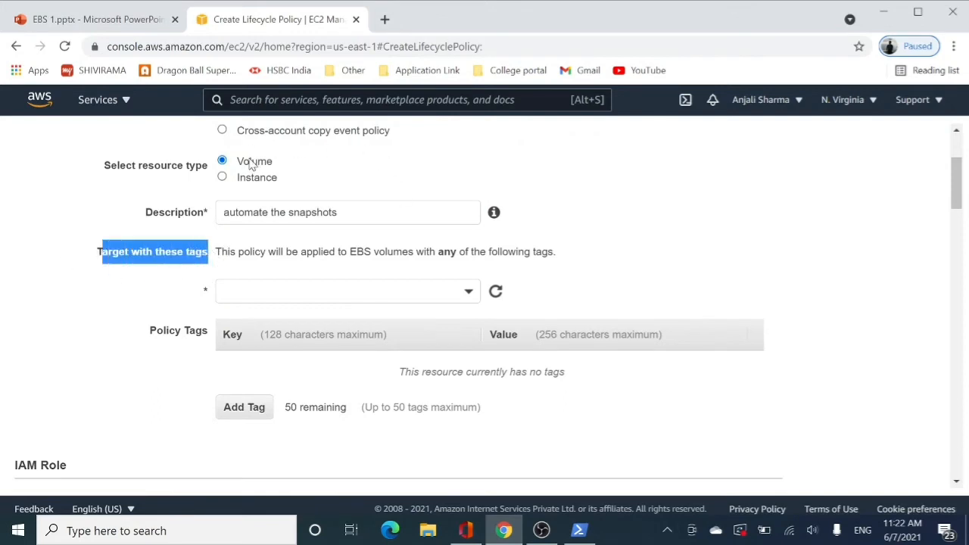
pyautogui.click(341, 291)
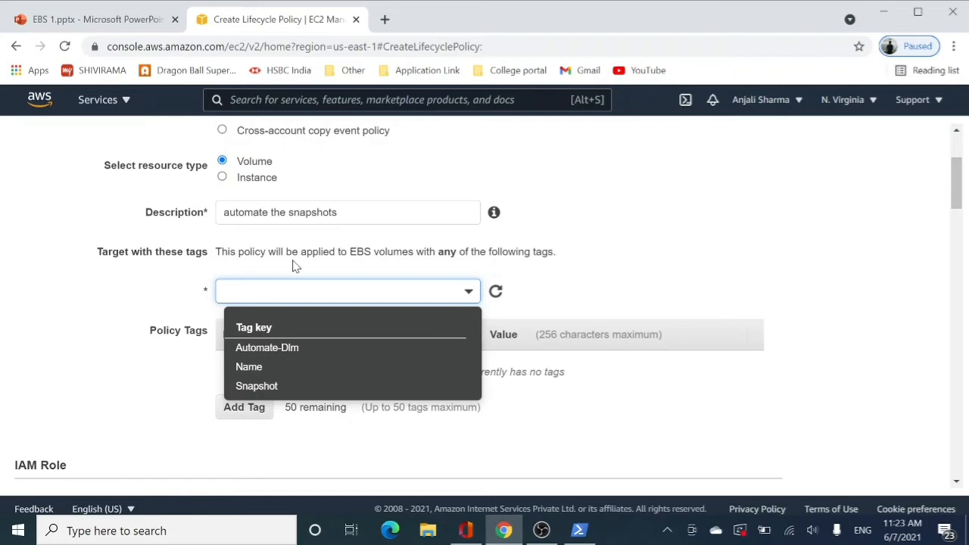
pyautogui.click(258, 349)
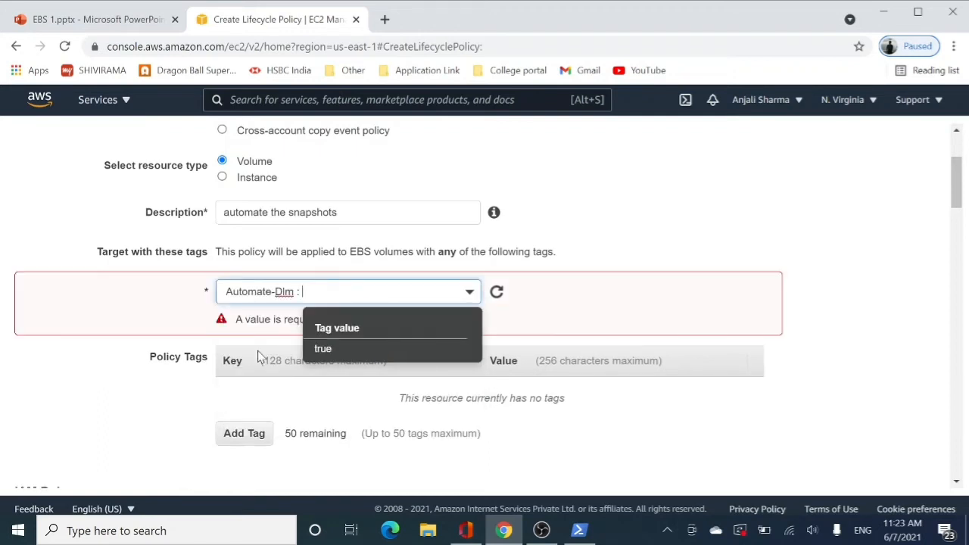
pyautogui.click(323, 348)
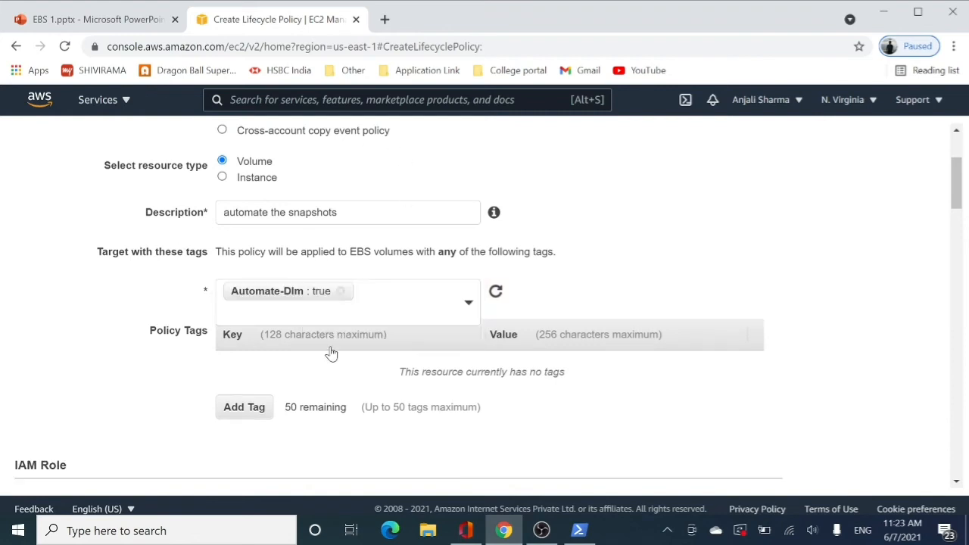
pyautogui.click(705, 256)
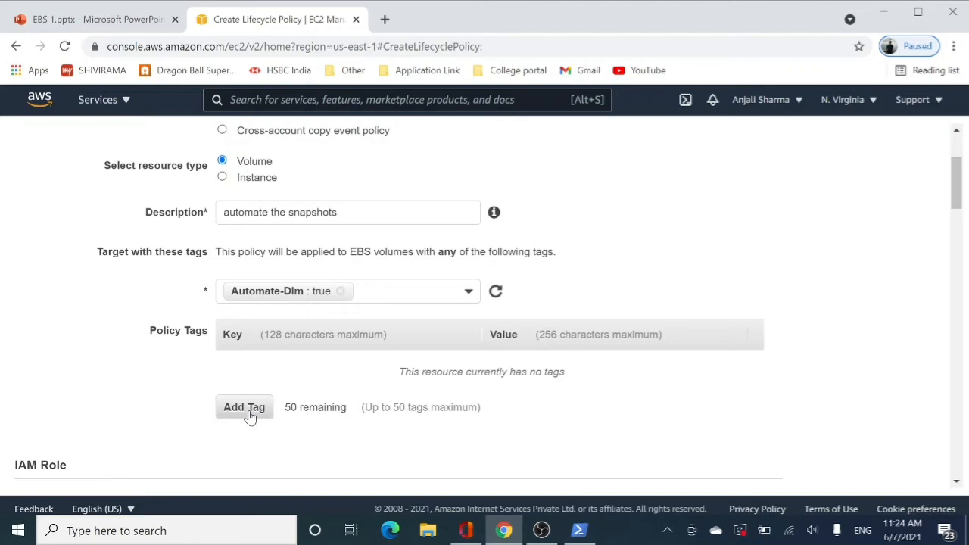
# Read the default IAM role note and choose Daily as the frequency of Policy Schedule 1
pyautogui.scroll(-3, 249, 416)
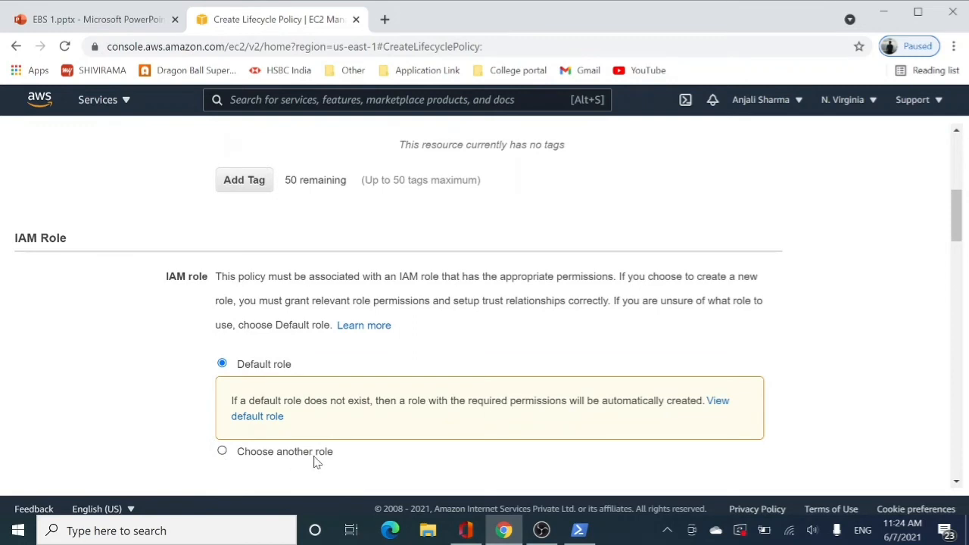
pyautogui.moveTo(231, 401); pyautogui.dragTo(460, 402)
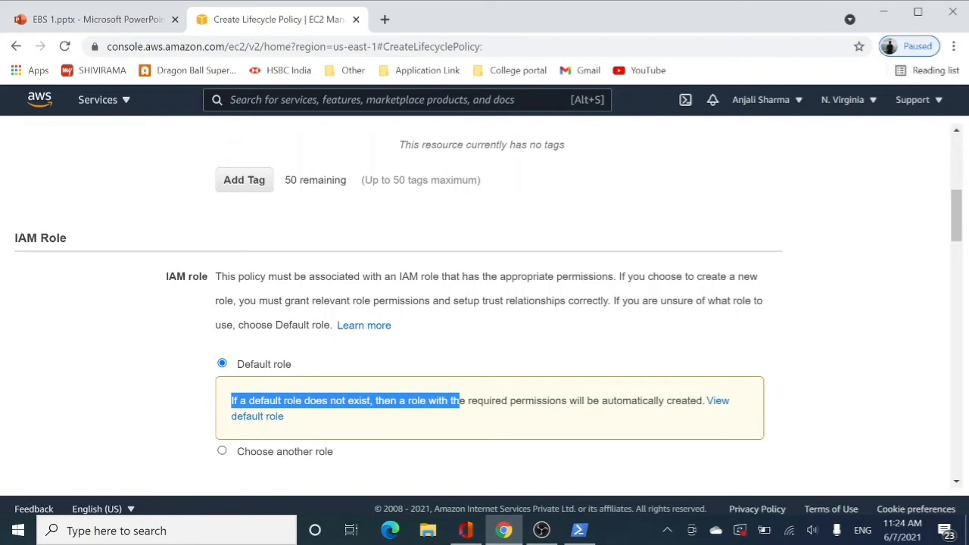
pyautogui.scroll(-5, 295, 324)
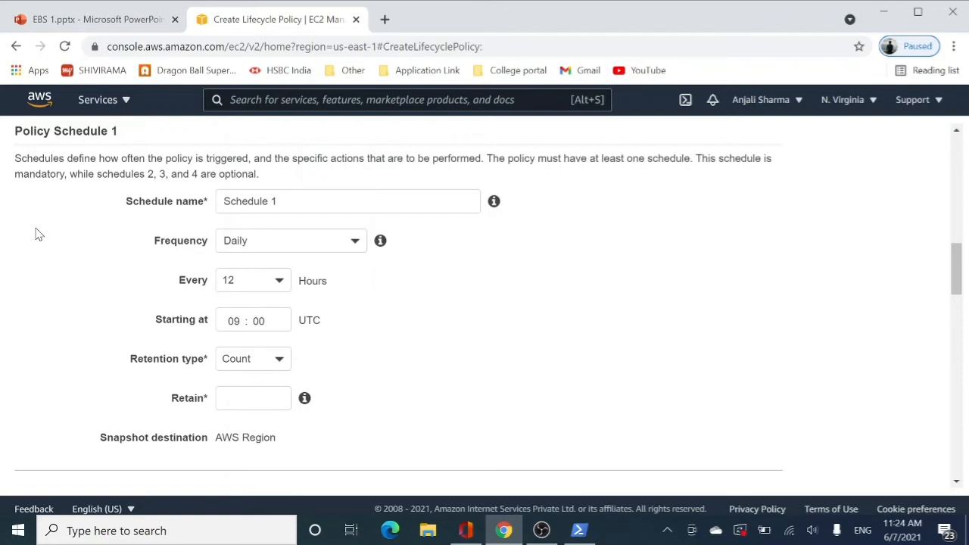
pyautogui.click(278, 241)
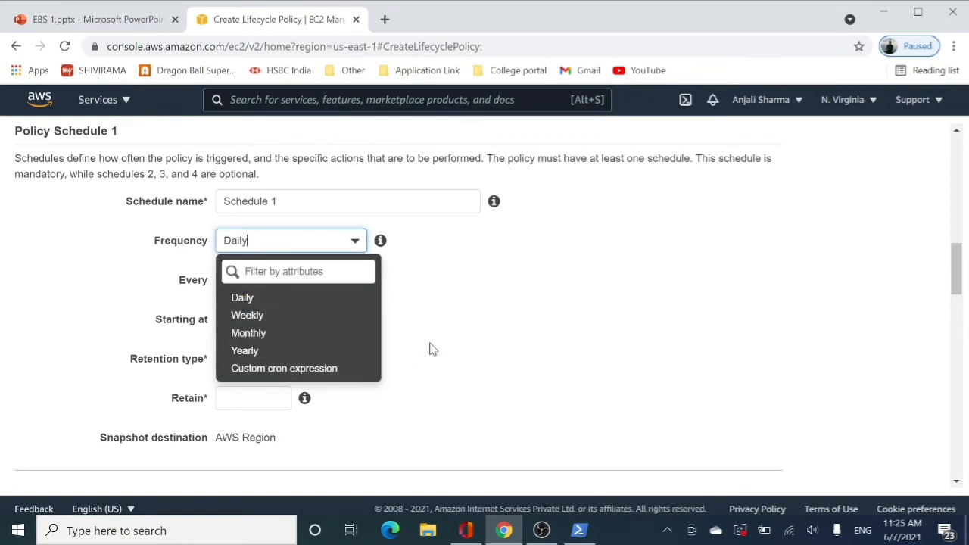
pyautogui.click(241, 299)
# Try intervals of 1 and 12 hours for Policy Schedule 1, ending with every 1 hour
pyautogui.click(257, 286)
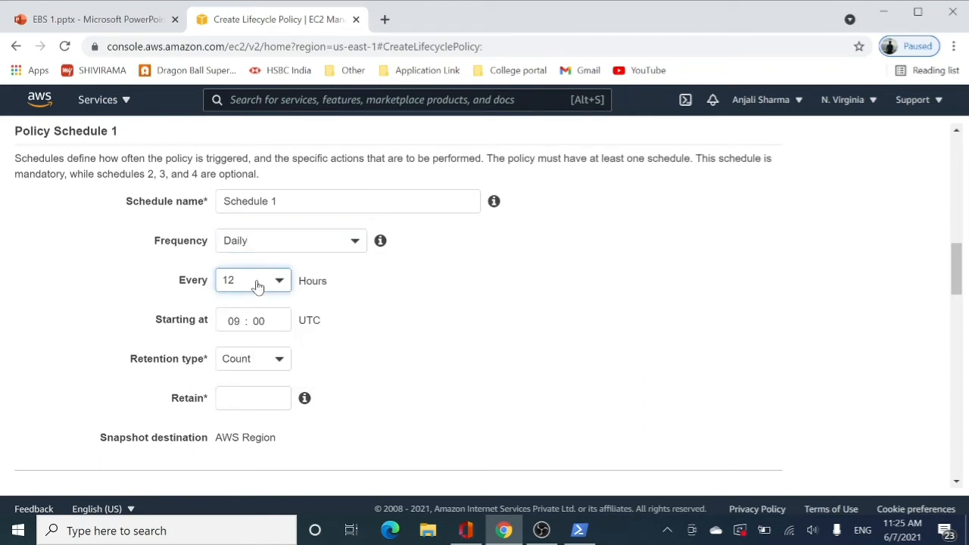
pyautogui.click(248, 338)
pyautogui.click(250, 289)
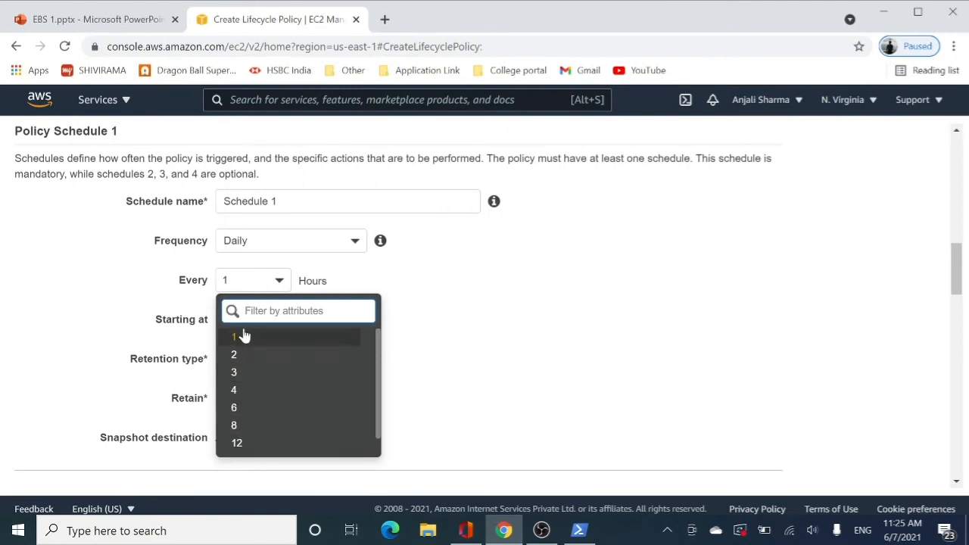
pyautogui.scroll(-1, 261, 446)
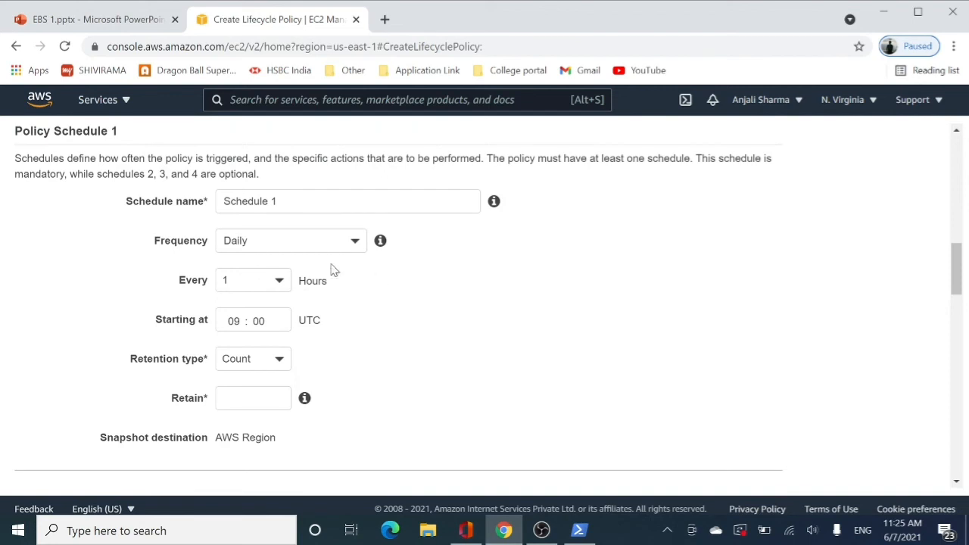
pyautogui.click(238, 279)
pyautogui.click(238, 444)
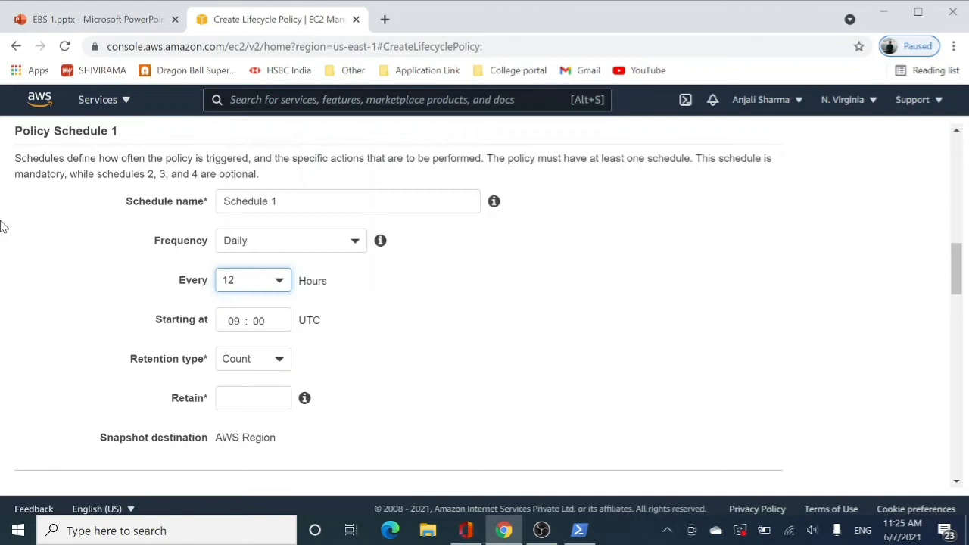
pyautogui.click(253, 282)
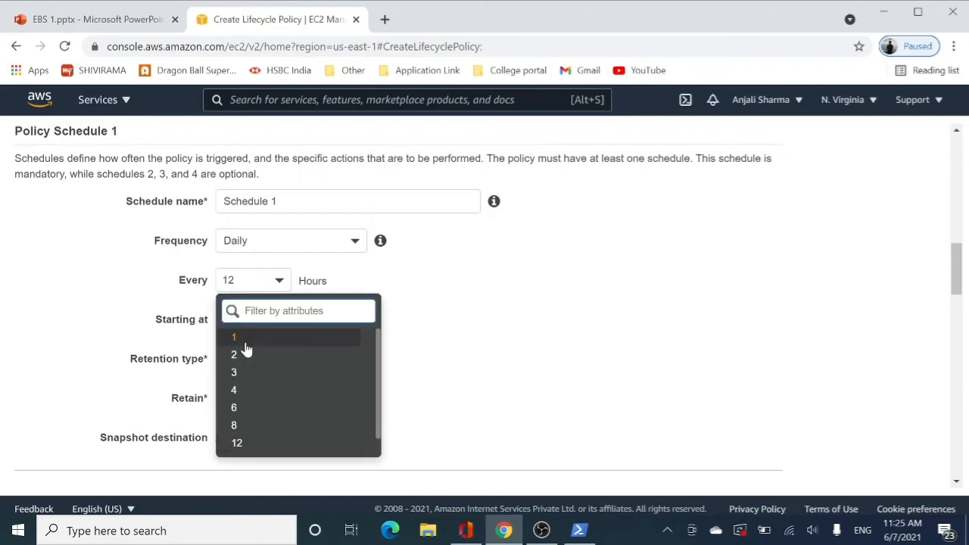
pyautogui.click(240, 339)
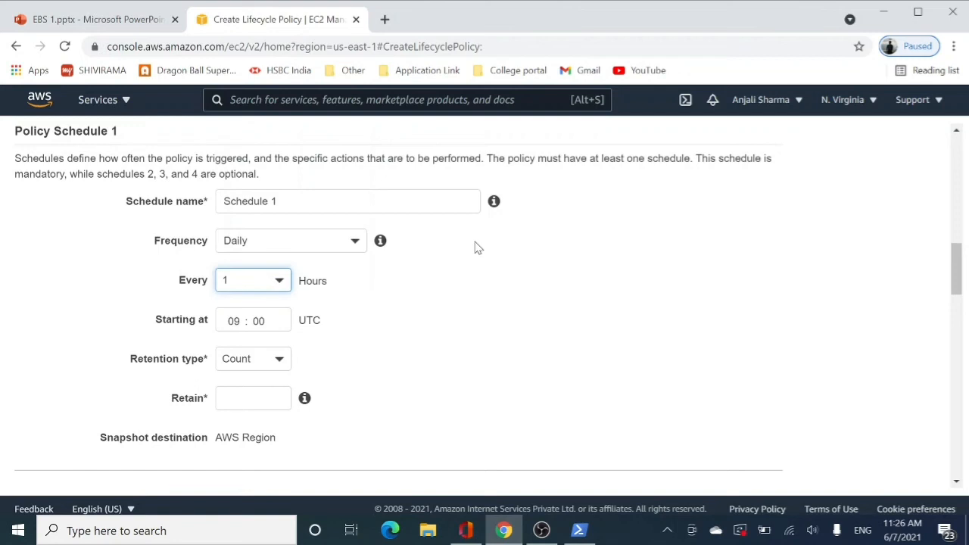
# Set Policy Schedule 1 to Count retention keeping 2 snapshots, and make it run every 12 hours
pyautogui.click(265, 367)
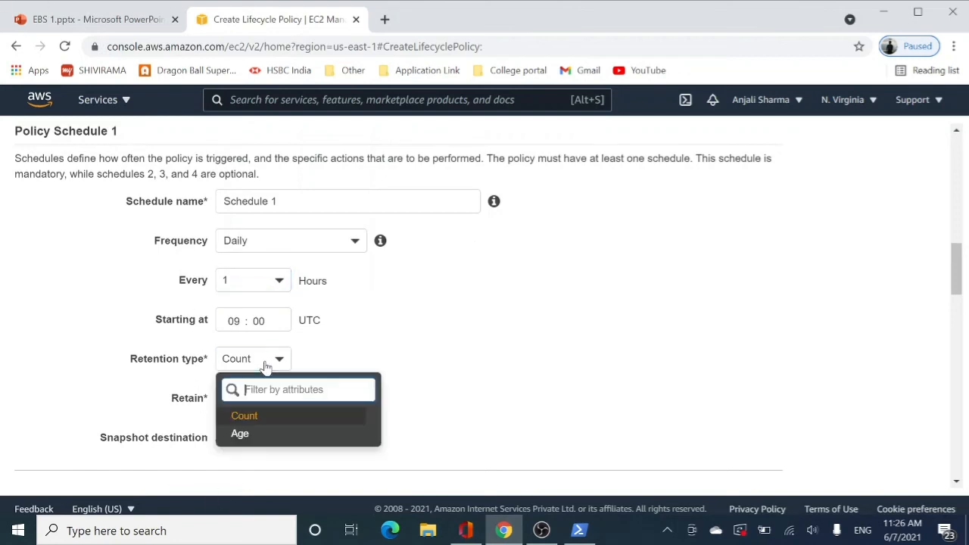
pyautogui.click(245, 434)
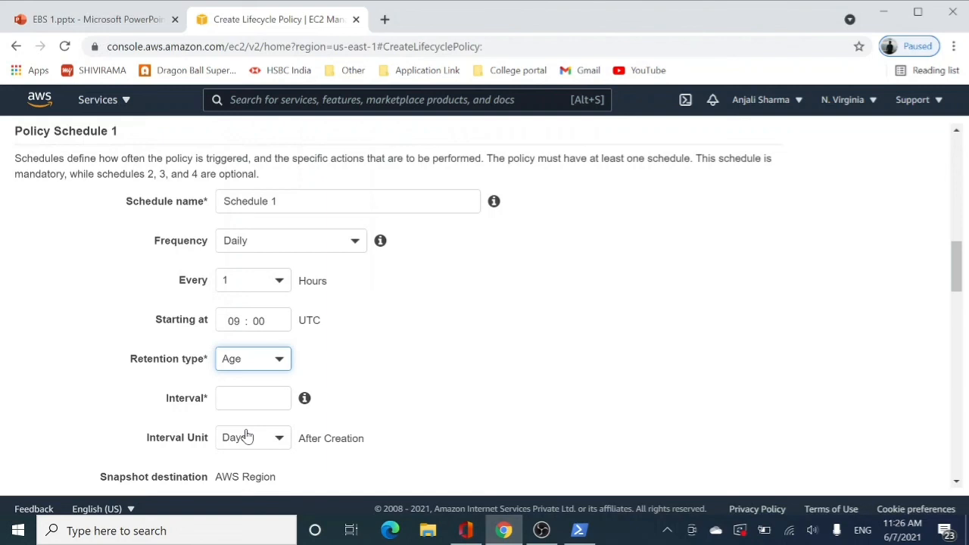
pyautogui.click(243, 367)
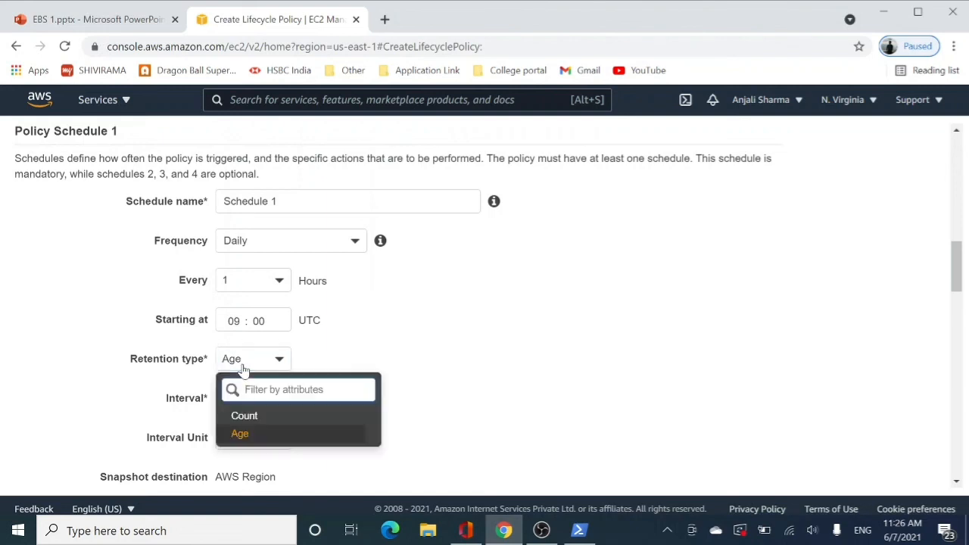
pyautogui.click(245, 416)
pyautogui.click(250, 399)
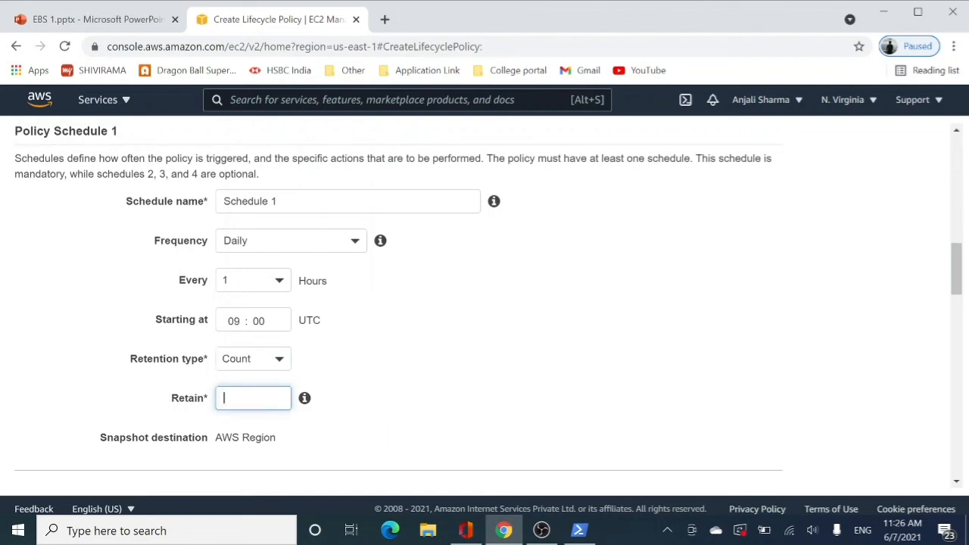
pyautogui.write('2')
pyautogui.click(241, 286)
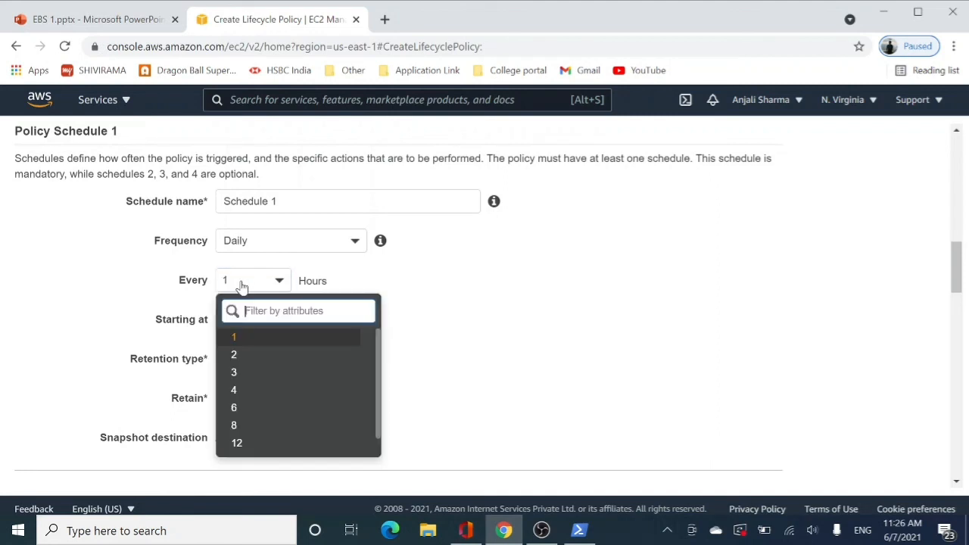
pyautogui.click(284, 446)
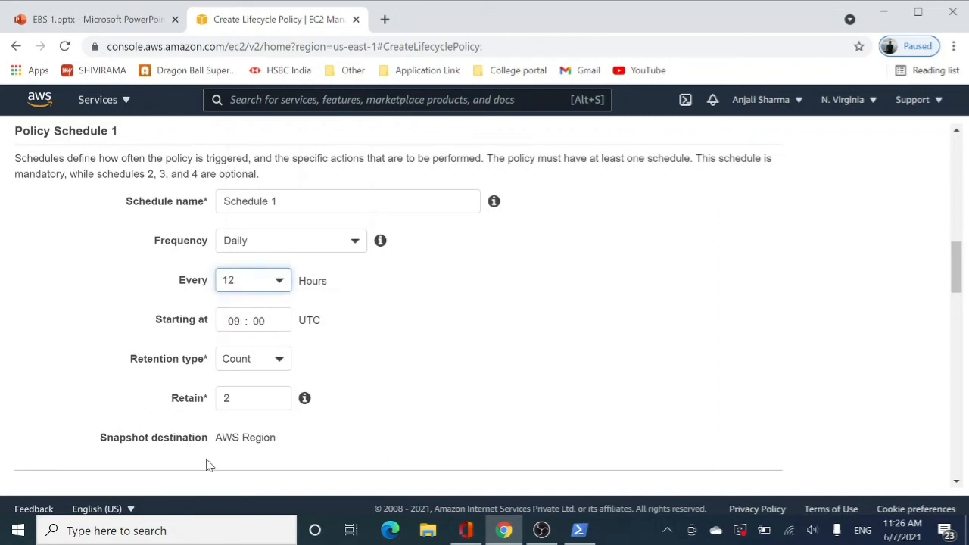
# Examine the policy's optional tagging, fast snapshot restore and cross region copy settings
pyautogui.scroll(-4, 338, 446)
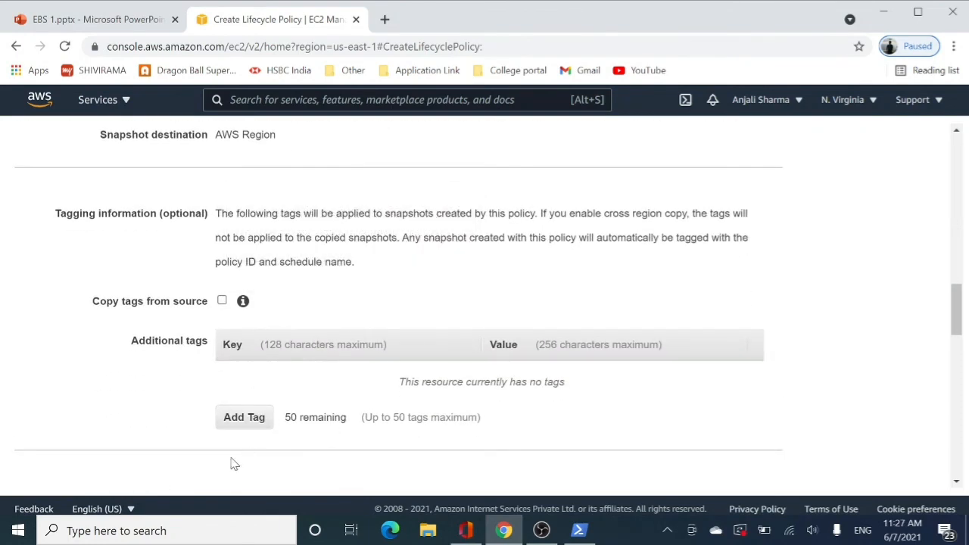
pyautogui.scroll(-1, 209, 468)
pyautogui.scroll(-4, 210, 467)
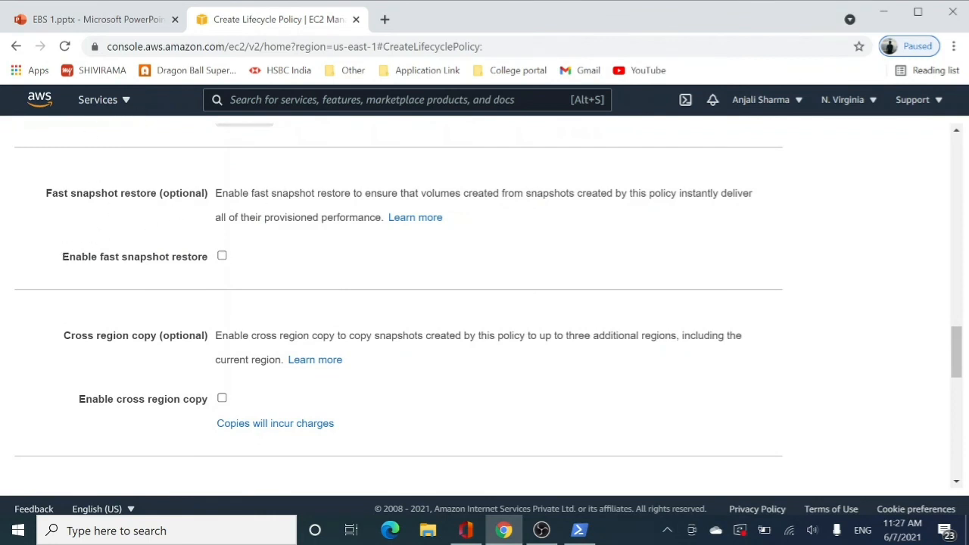
pyautogui.moveTo(215, 194); pyautogui.dragTo(753, 215)
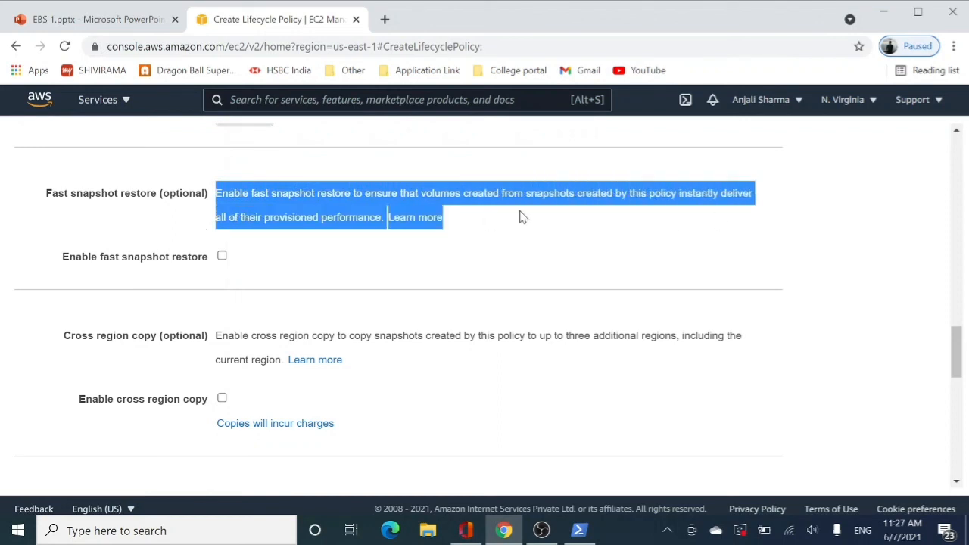
pyautogui.moveTo(257, 336); pyautogui.dragTo(579, 336)
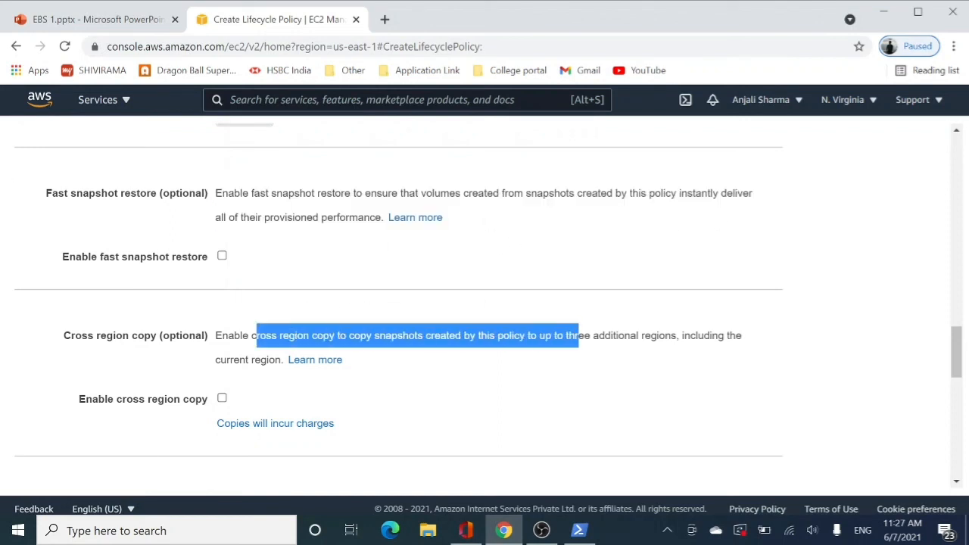
# Examine the policy's optional cross-account sharing, Policy Schedules 2 to 4, the Policy Summary and the policy status after creation
pyautogui.scroll(-3, 569, 352)
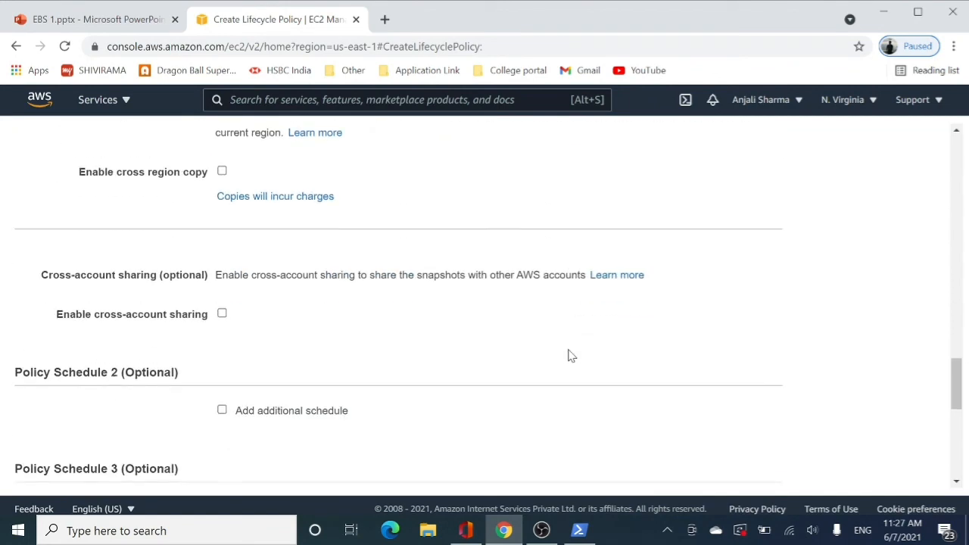
pyautogui.scroll(-2, 330, 249)
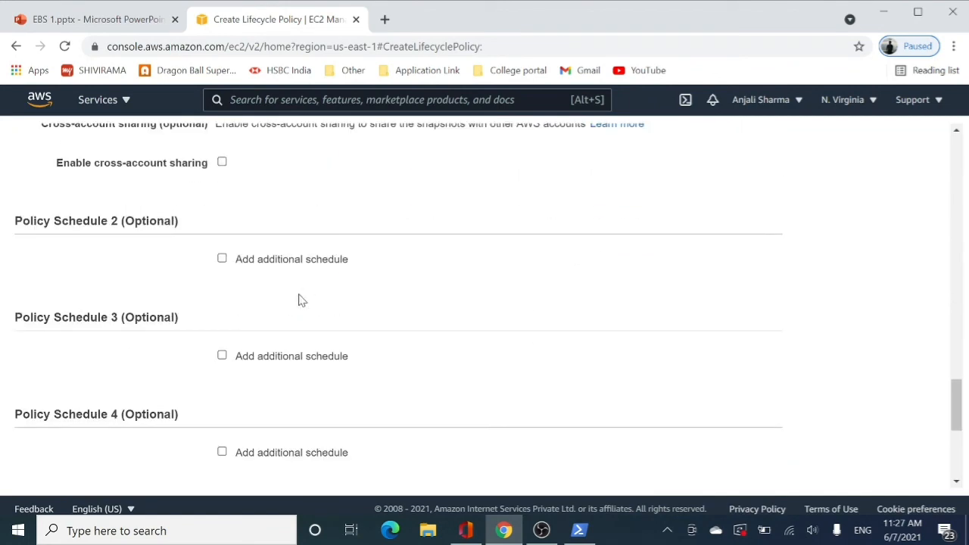
pyautogui.scroll(9, 260, 346)
pyautogui.scroll(3, 226, 246)
pyautogui.scroll(-11, 219, 250)
pyautogui.scroll(-3, 213, 252)
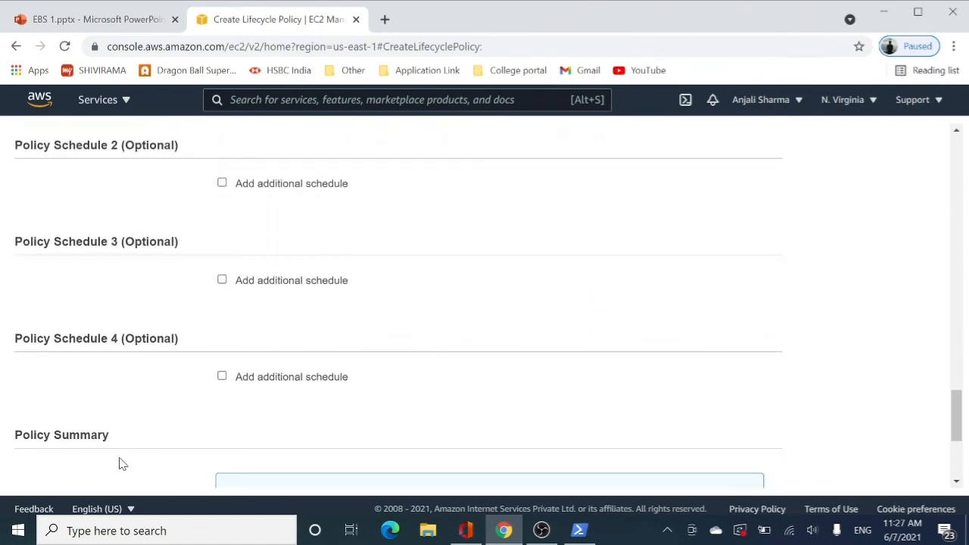
pyautogui.scroll(-3, 119, 460)
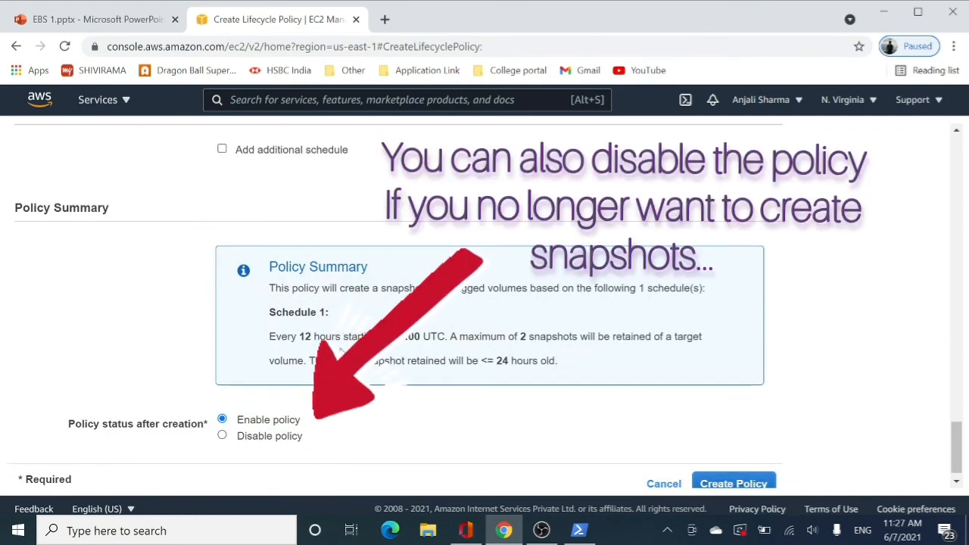
pyautogui.scroll(-1, 485, 310)
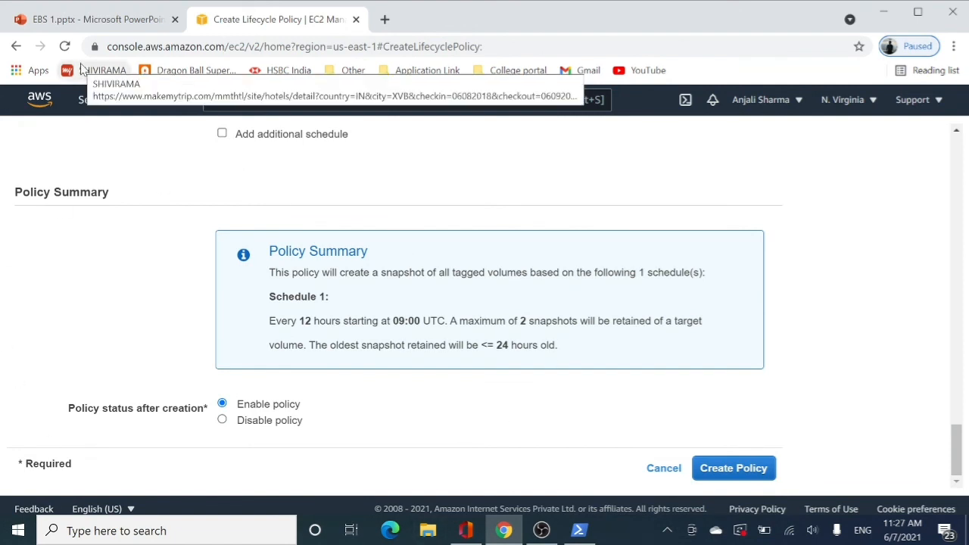
# Create the lifecycle policy with its status enabled and open the list of EBS snapshots
pyautogui.click(760, 474)
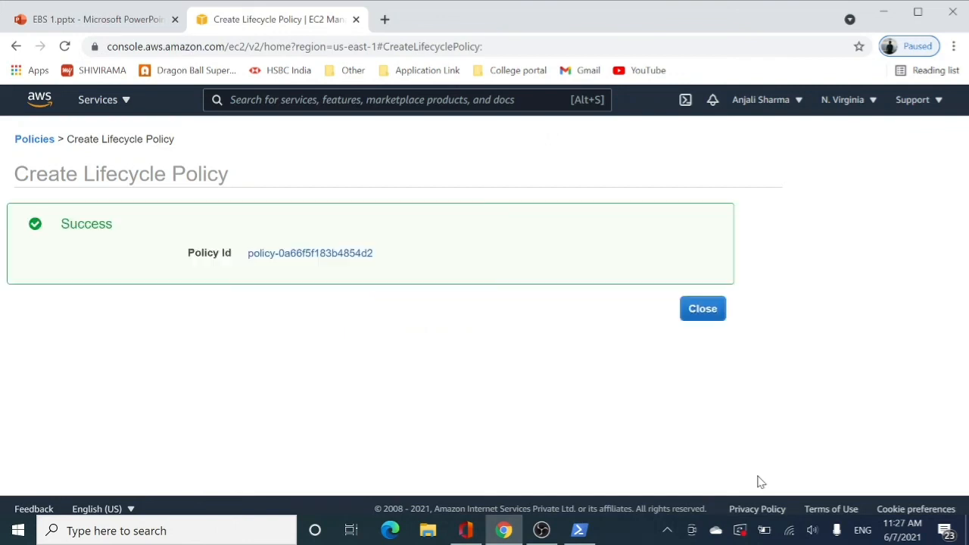
pyautogui.click(698, 316)
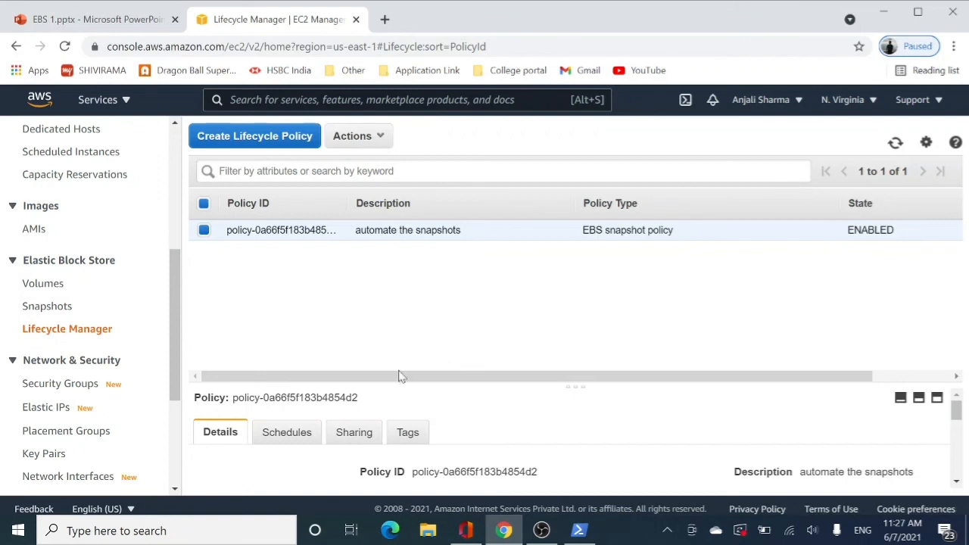
pyautogui.click(51, 307)
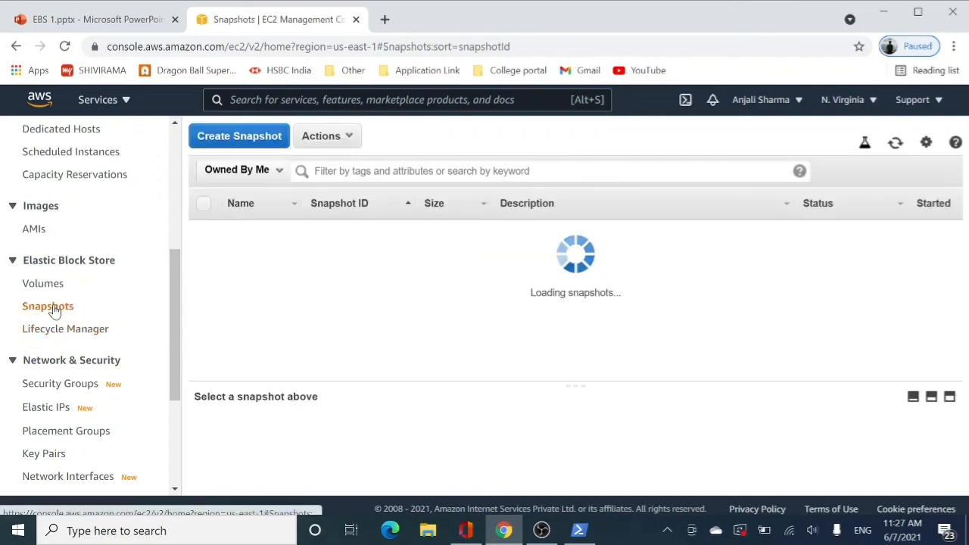